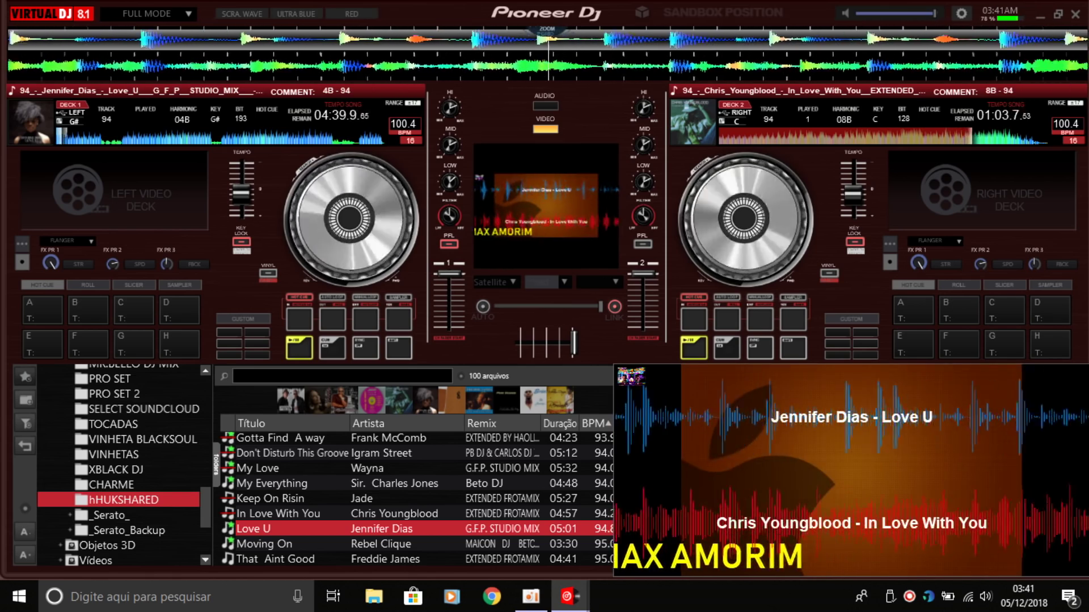
- Load the track "Moving On" from the track list onto deck 2
key(Down)
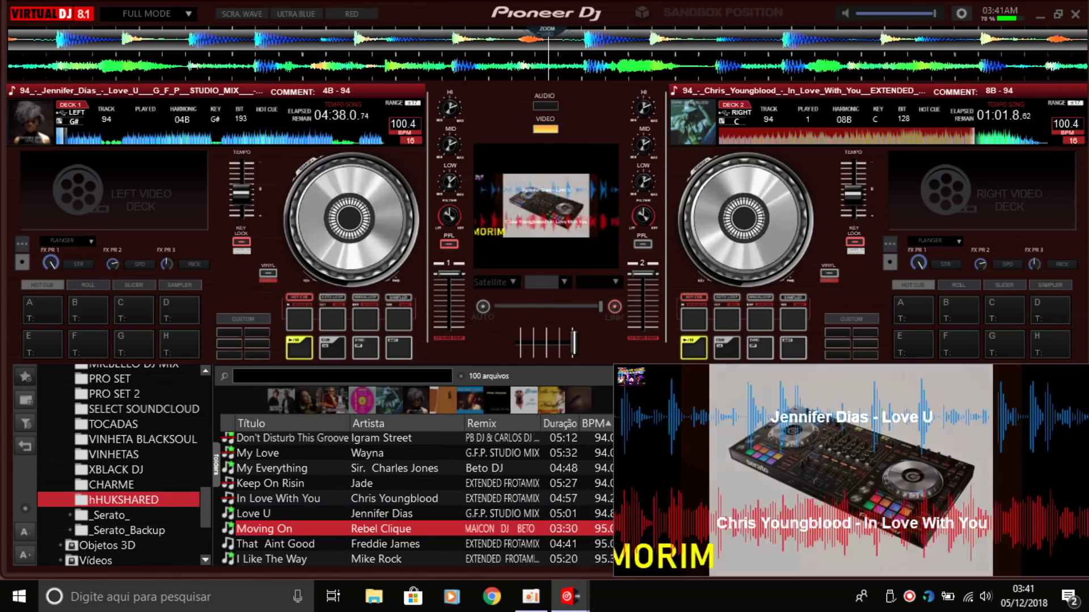
key(Up)
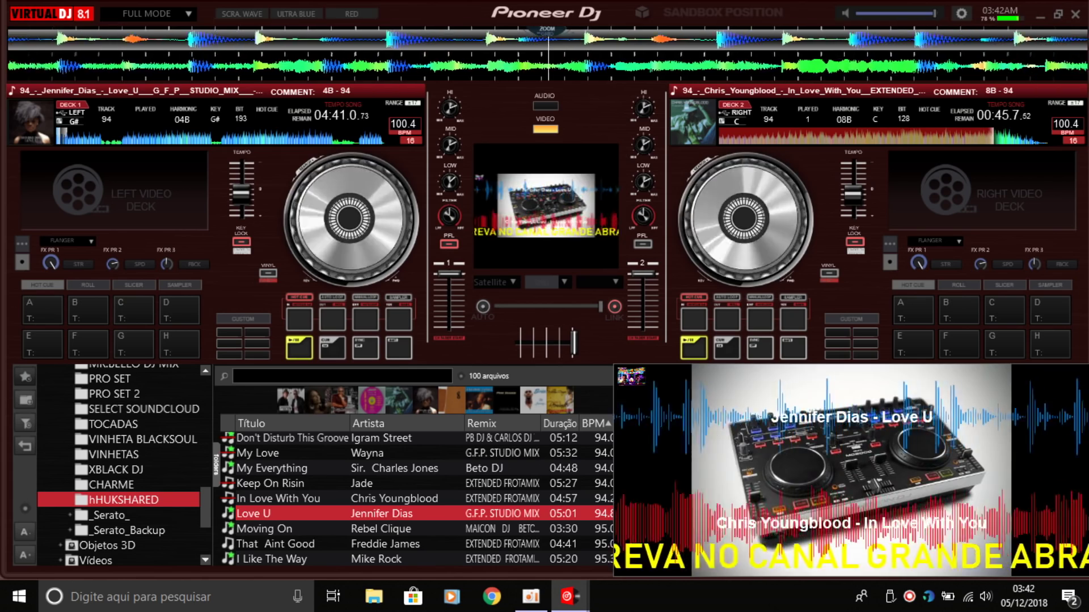
click(265, 528)
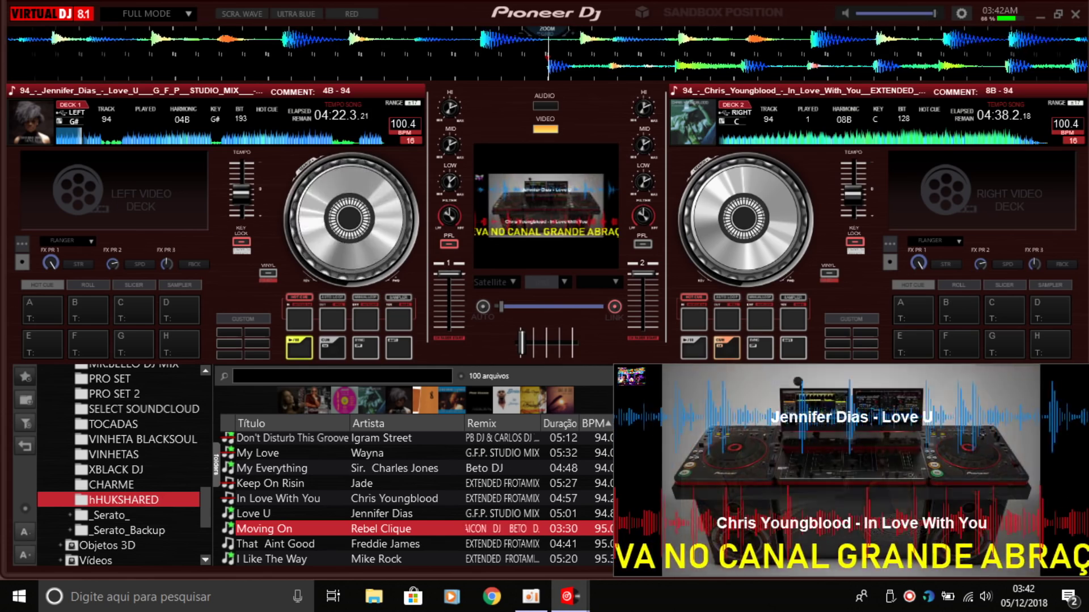
key(ctrl+Right)
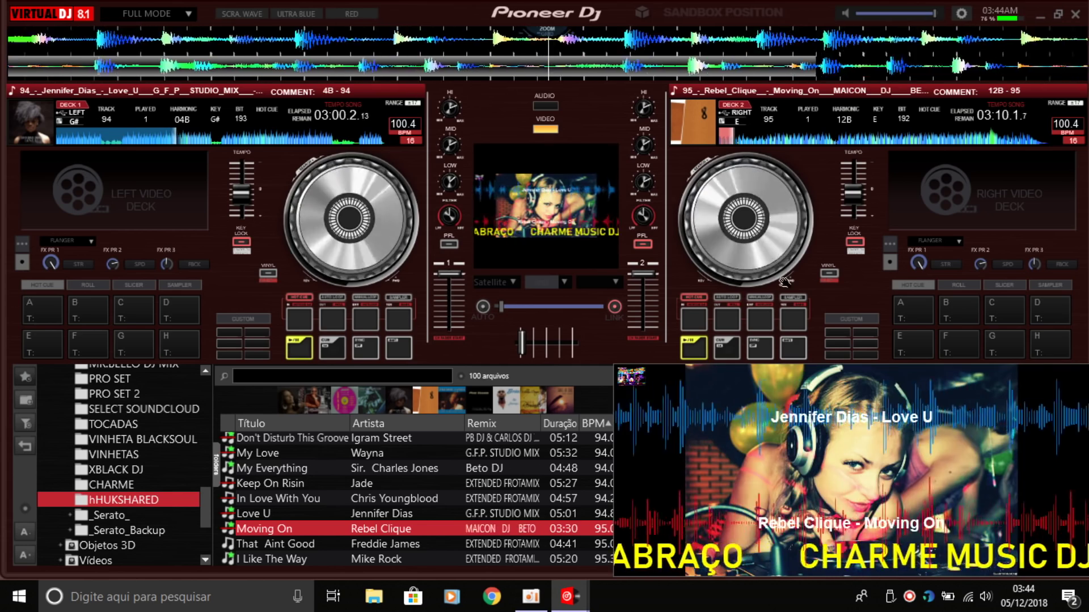
- Set the colour skin to SILVER and switch the central mixer to its audio section
click(359, 13)
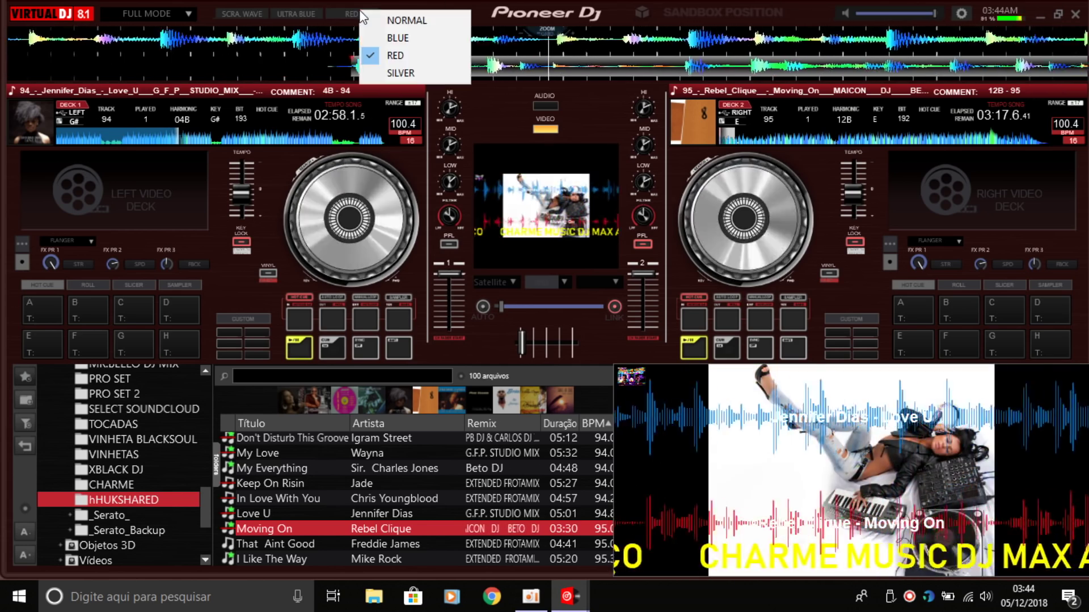
click(374, 71)
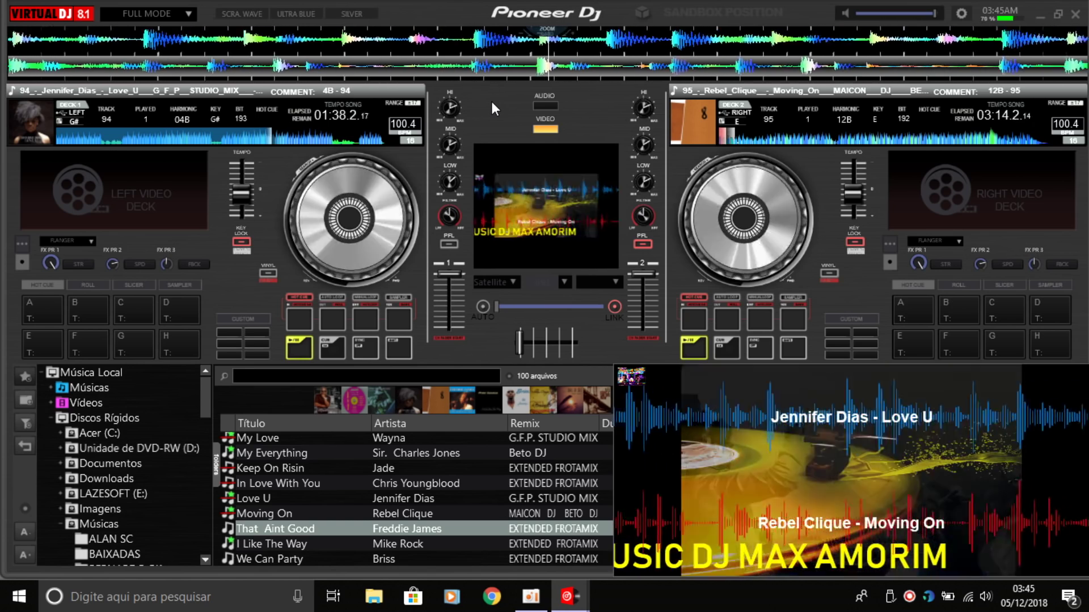
click(549, 104)
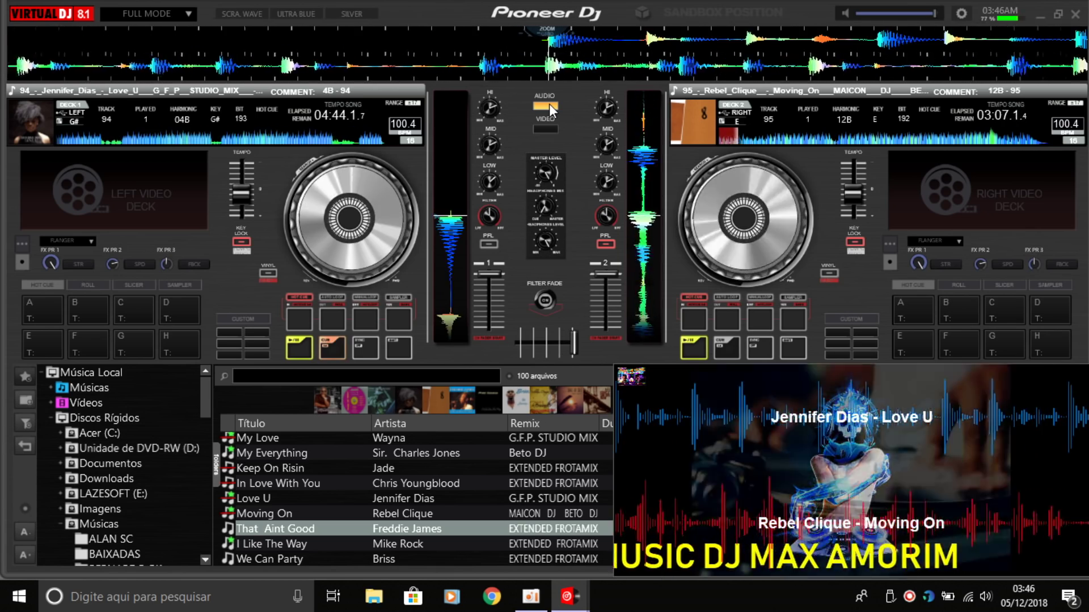
- Load the track "That Aint Good" onto deck 1 and start playing it
key(Down)
key(Up)
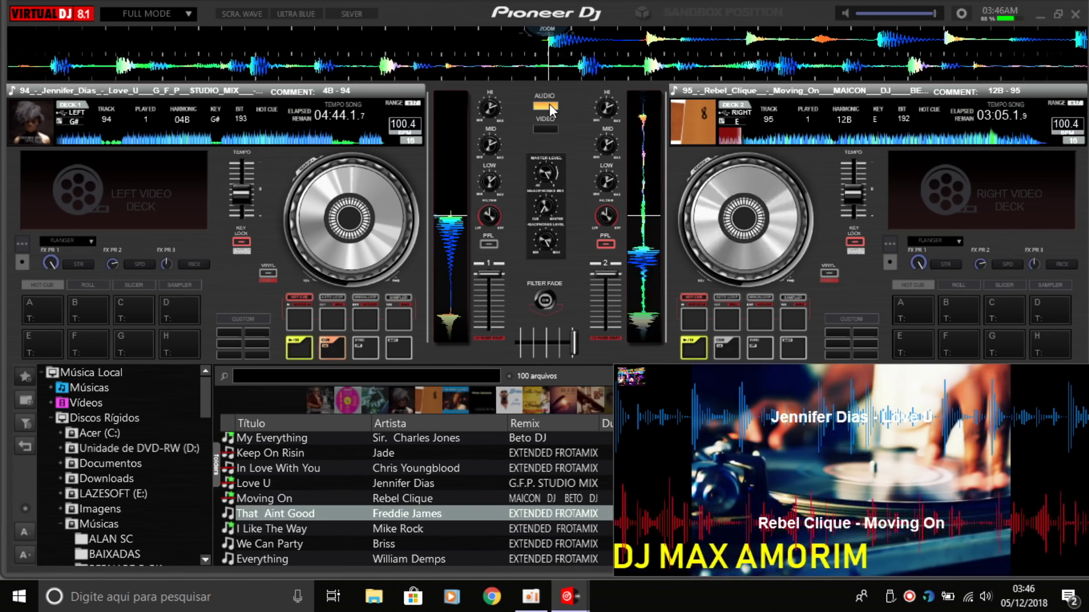
key(Left)
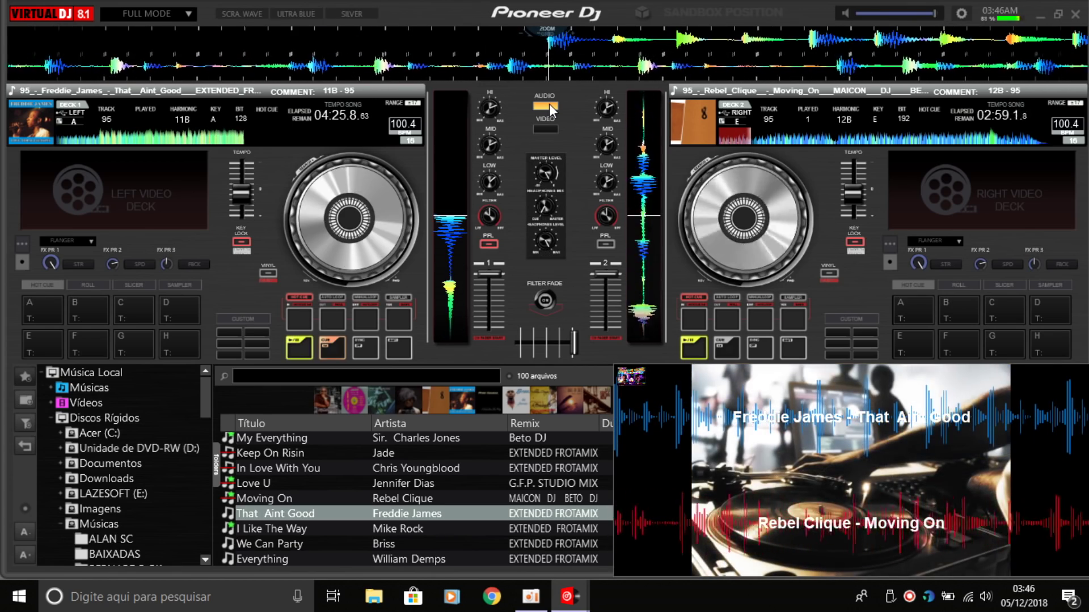
key(space)
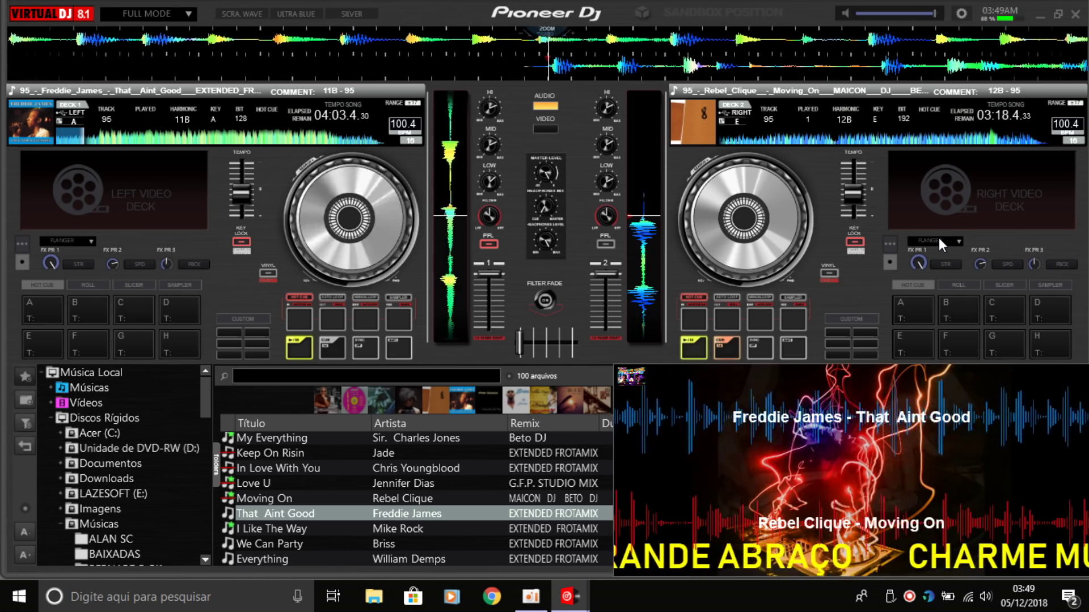
- Load the track "I Like The Way" onto deck 2 and start playing it
key(Down)
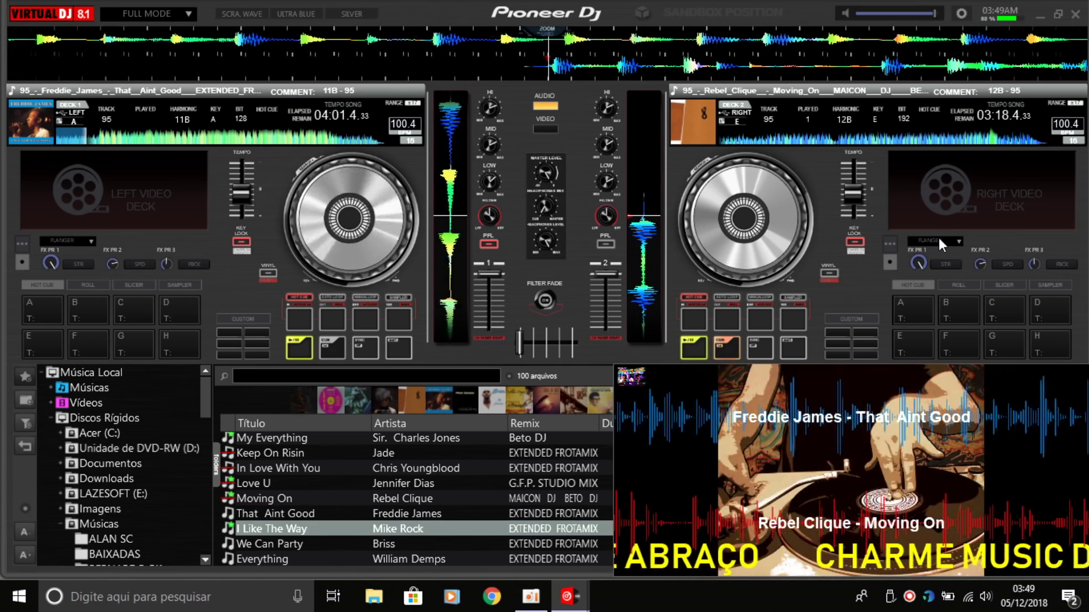
key(Return)
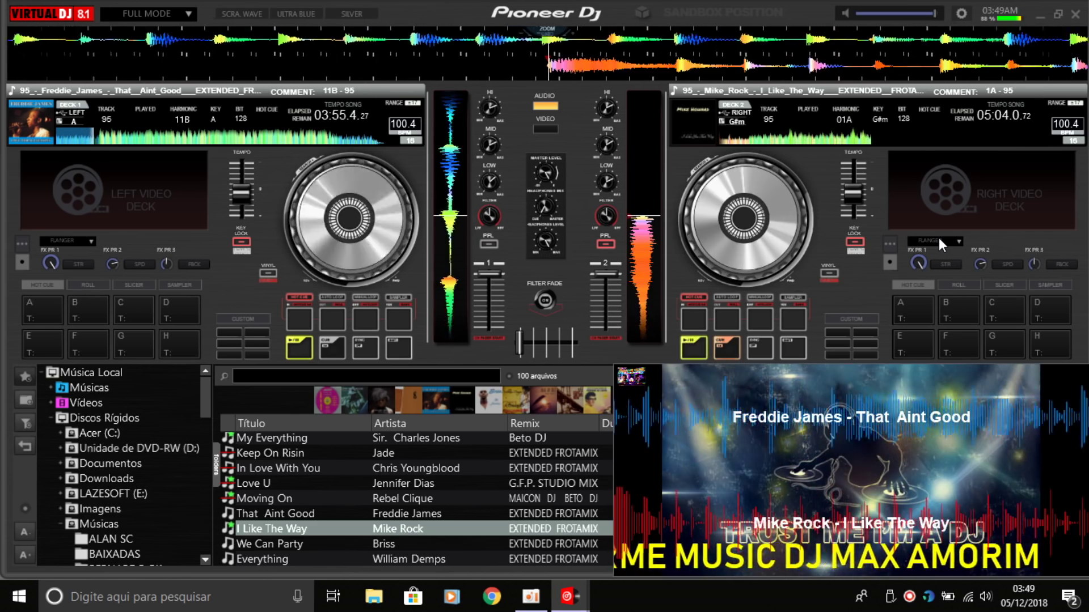
key(space)
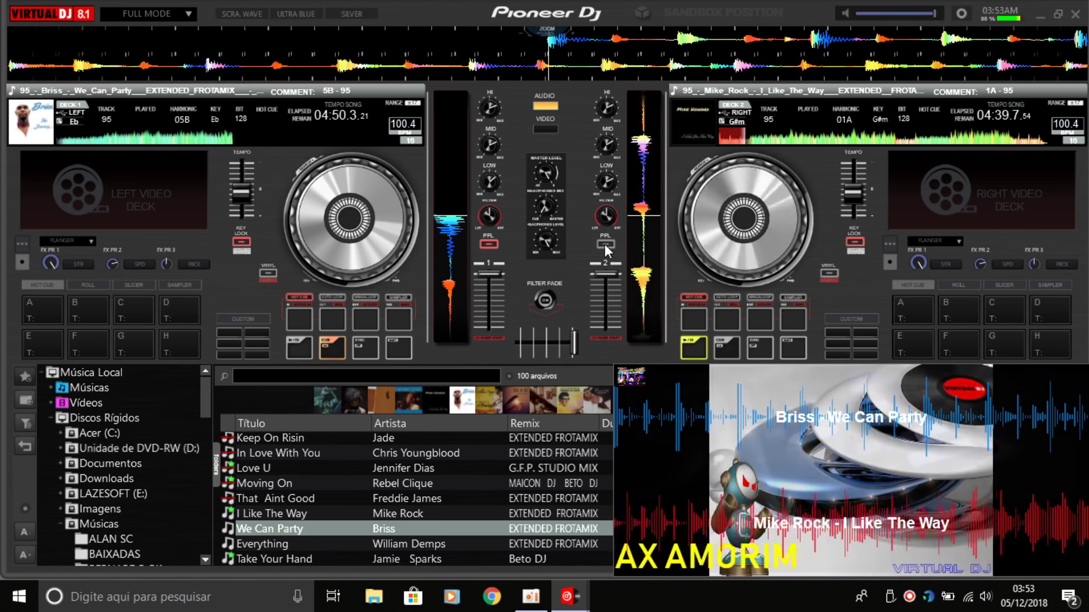
- Load "I Like The Way" onto deck 1 as well, try out its opening, and return it to the start
key(Up)
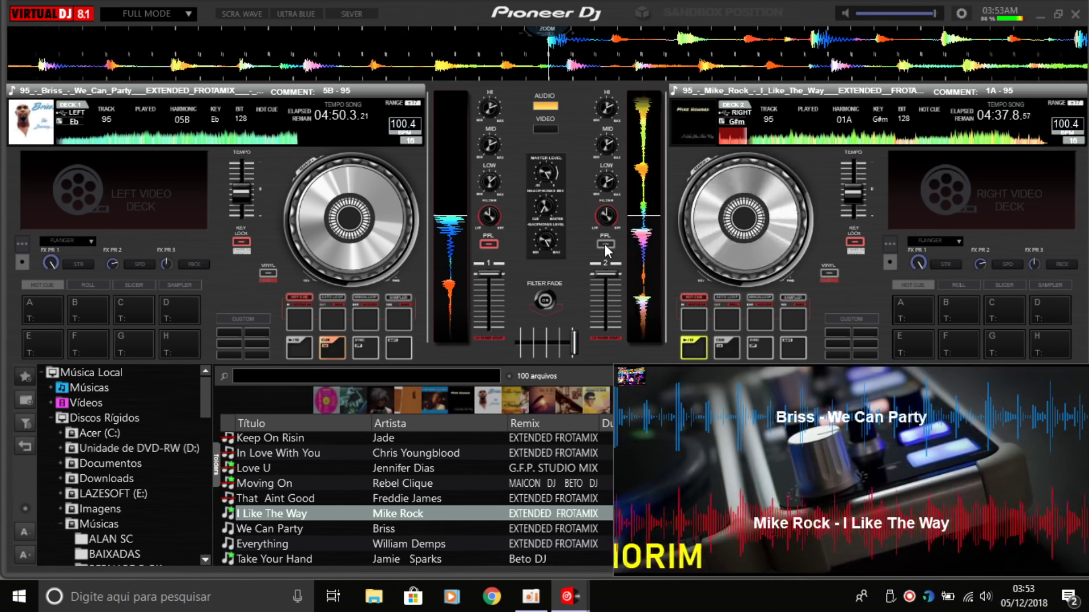
key(Left)
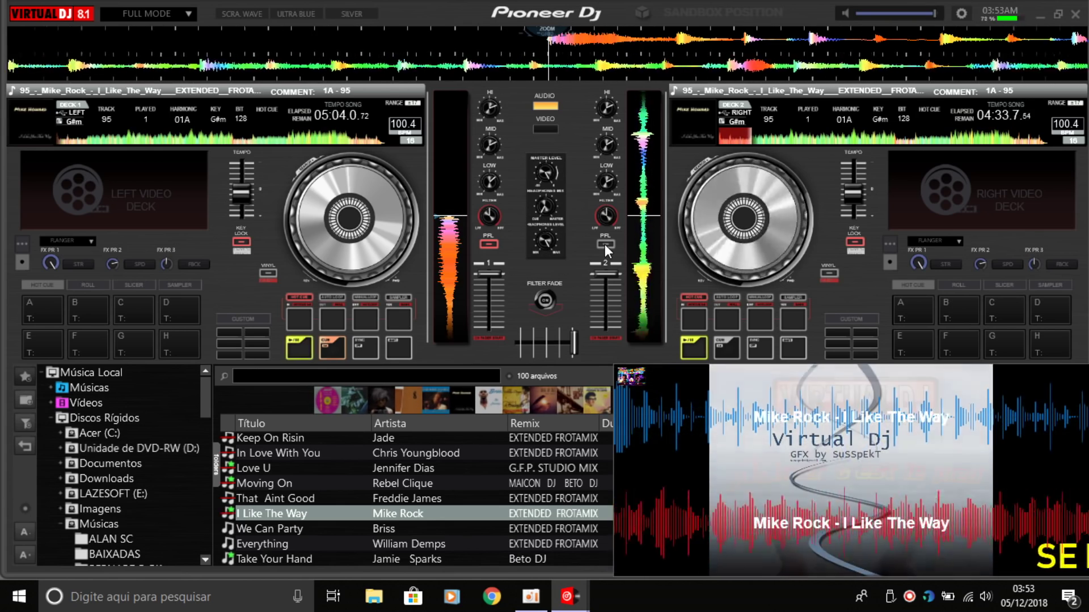
key(space)
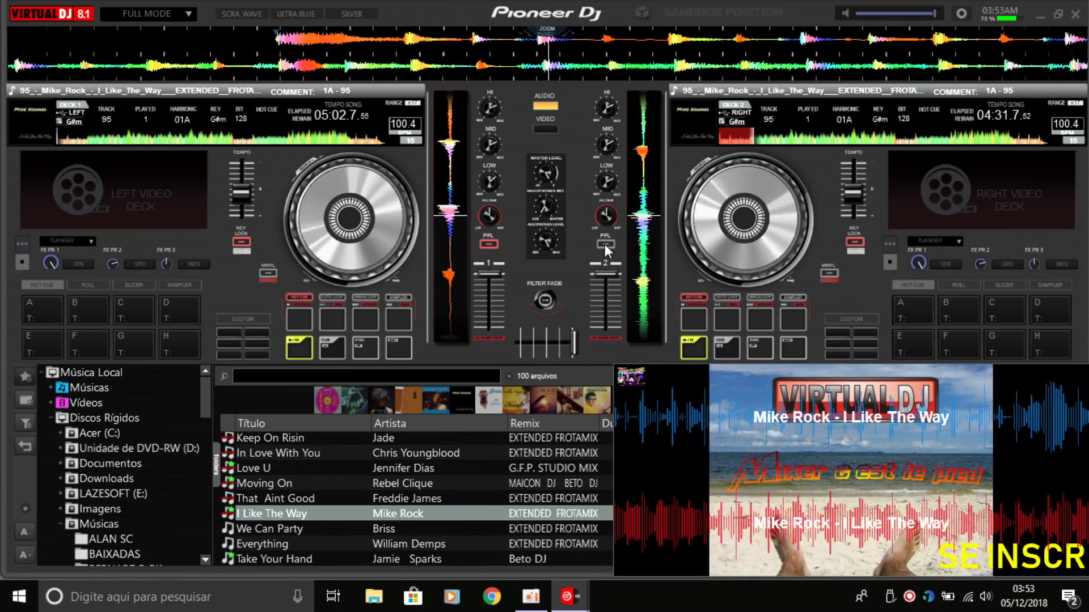
key(space)
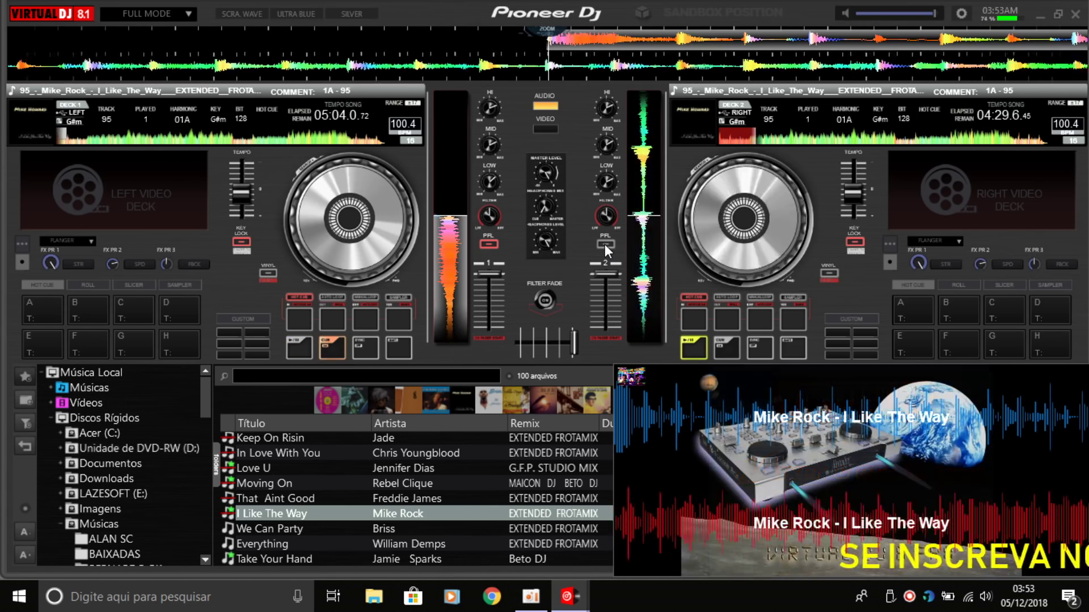
key(space)
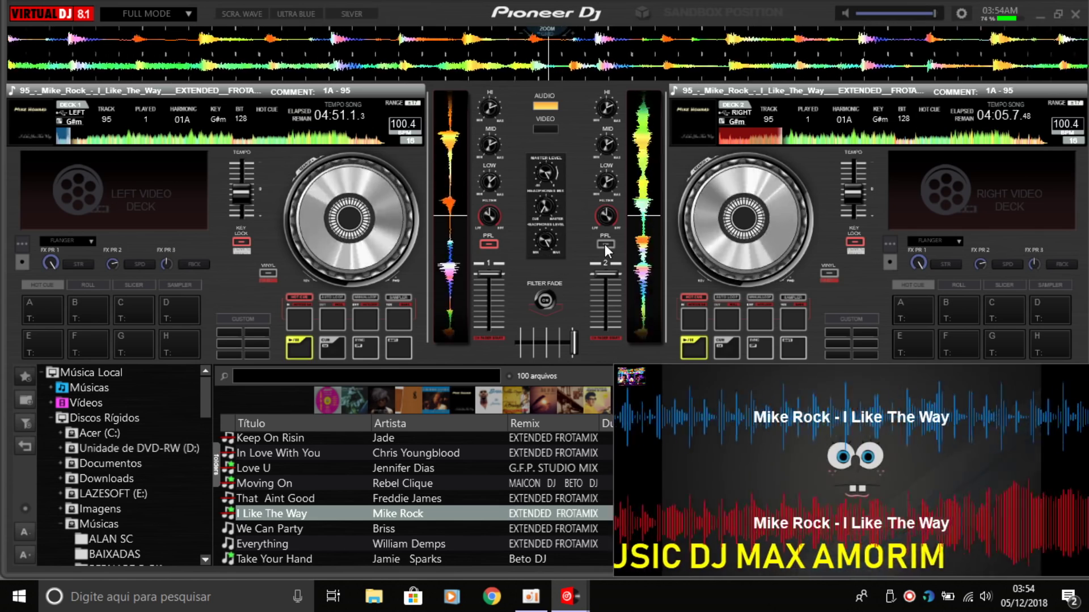
key(Home)
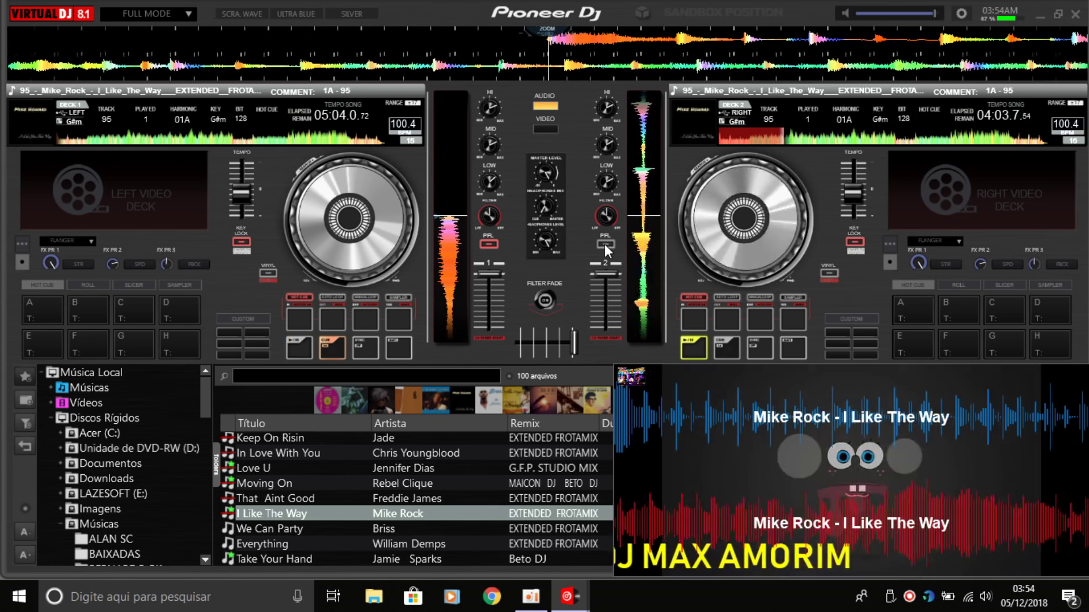
- Load the track "We Can Party" onto deck 1, cue it at its start and play it
key(Down)
key(shift+Left)
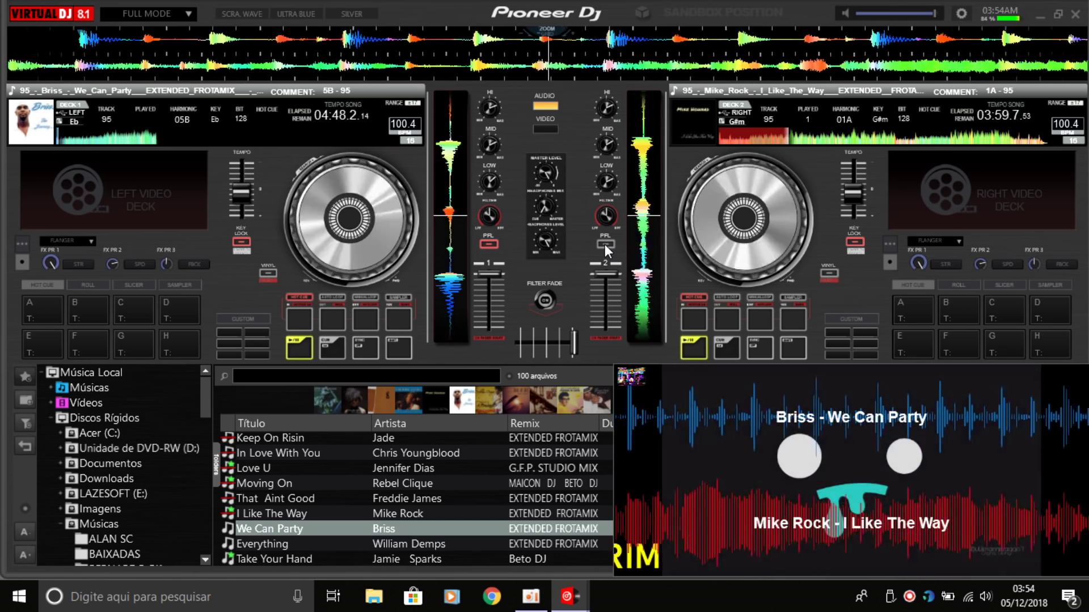
key(Home)
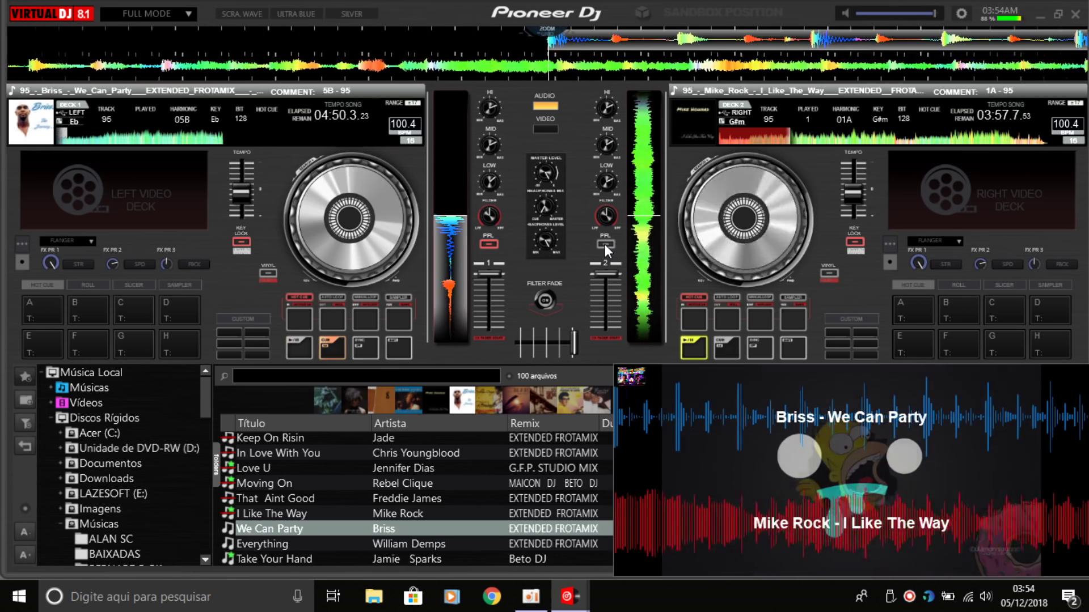
key(space)
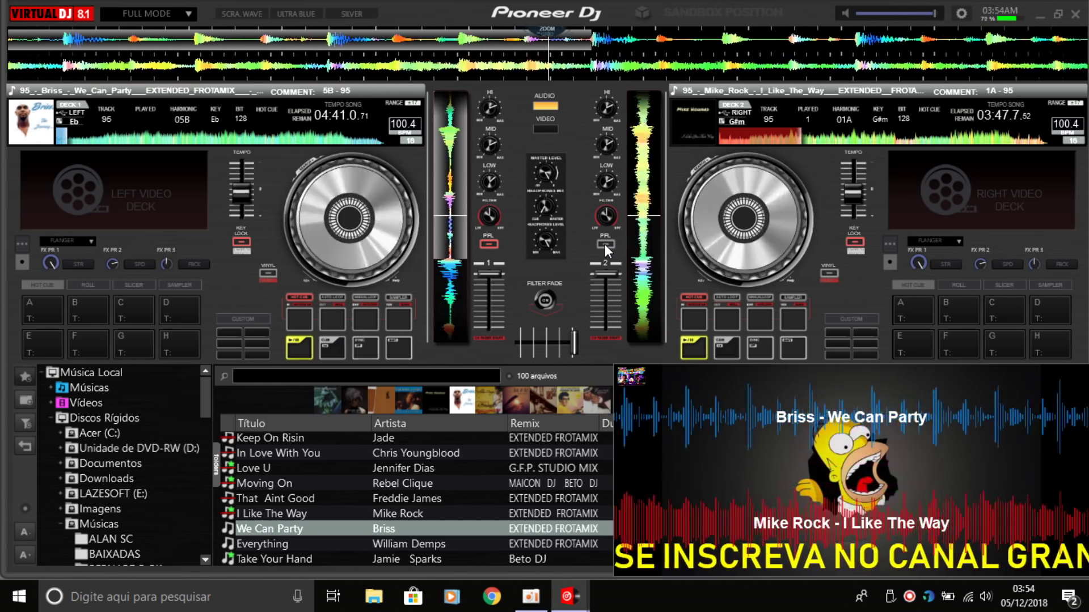
- View the video output full screen, and widen the windowed video preview so it covers the sampler area
double_click(859, 481)
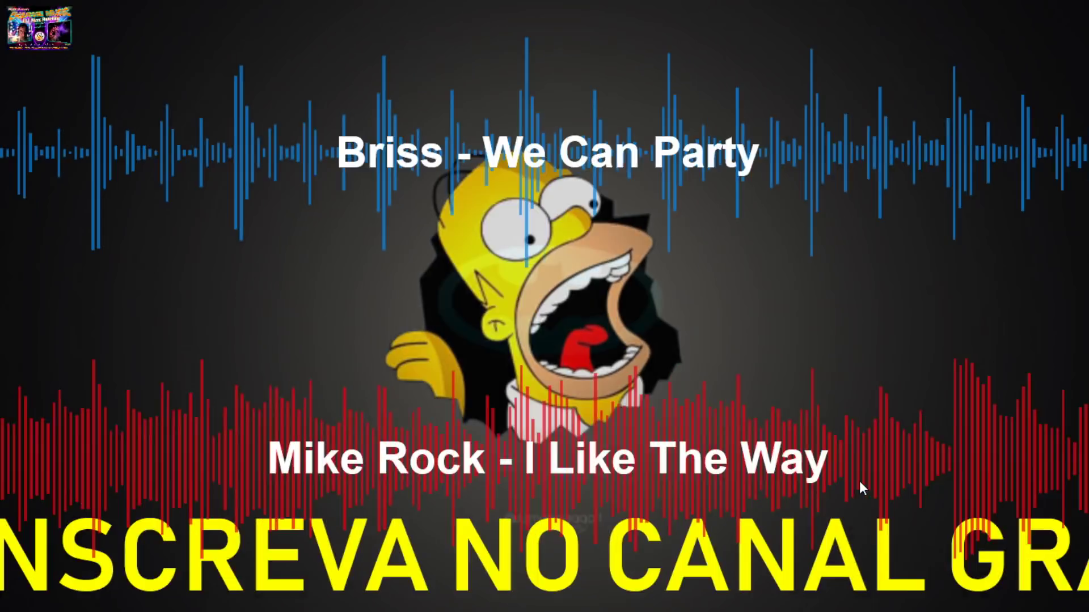
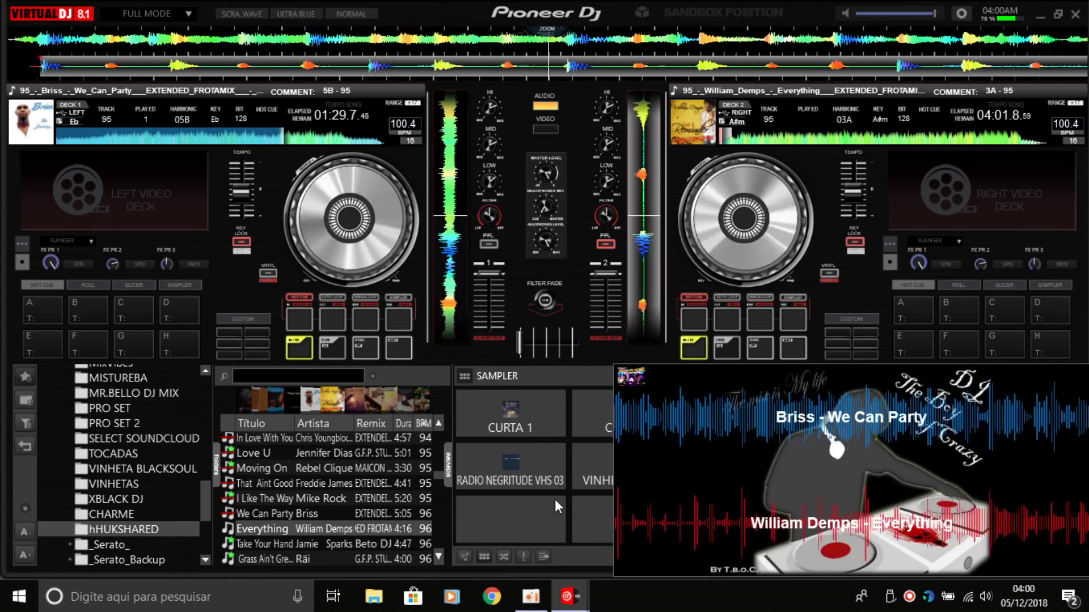
drag(618, 461, 452, 460)
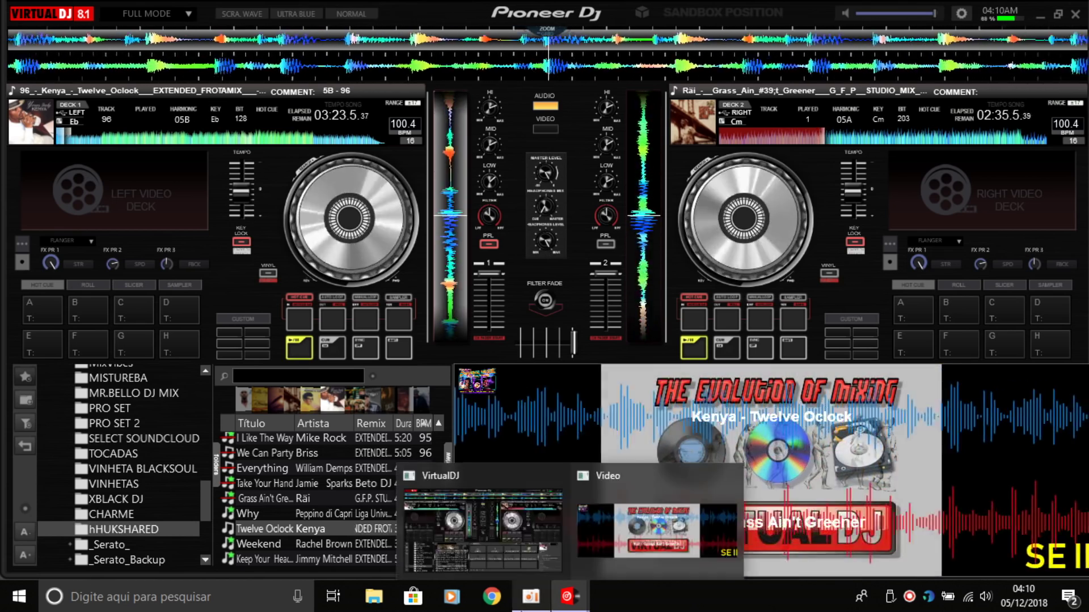
- Hide the folder tree and widen the track list up to the edge of the video preview
click(216, 468)
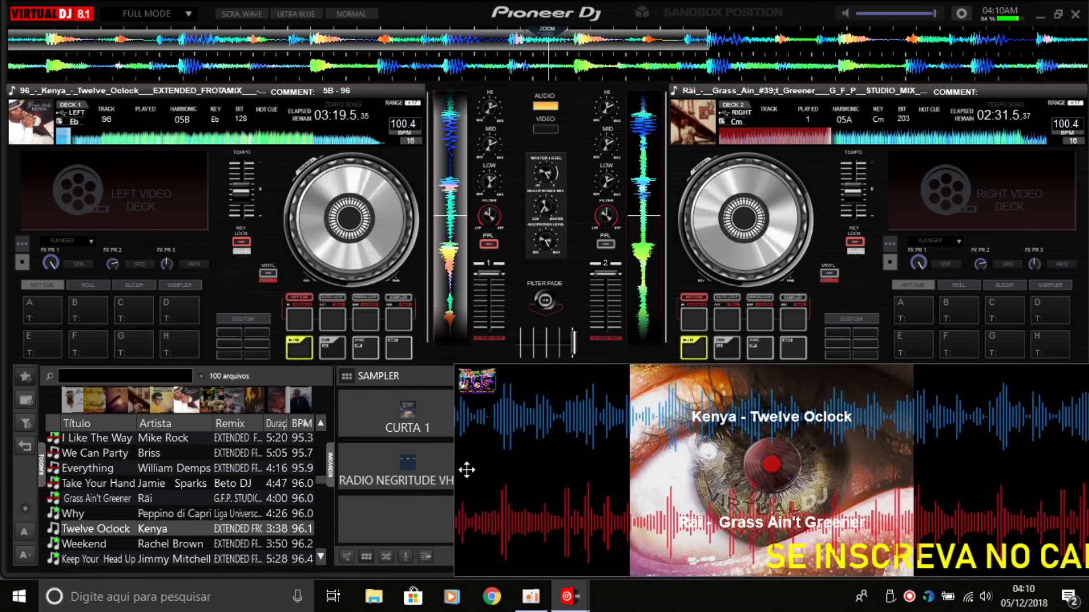
drag(333, 415, 452, 425)
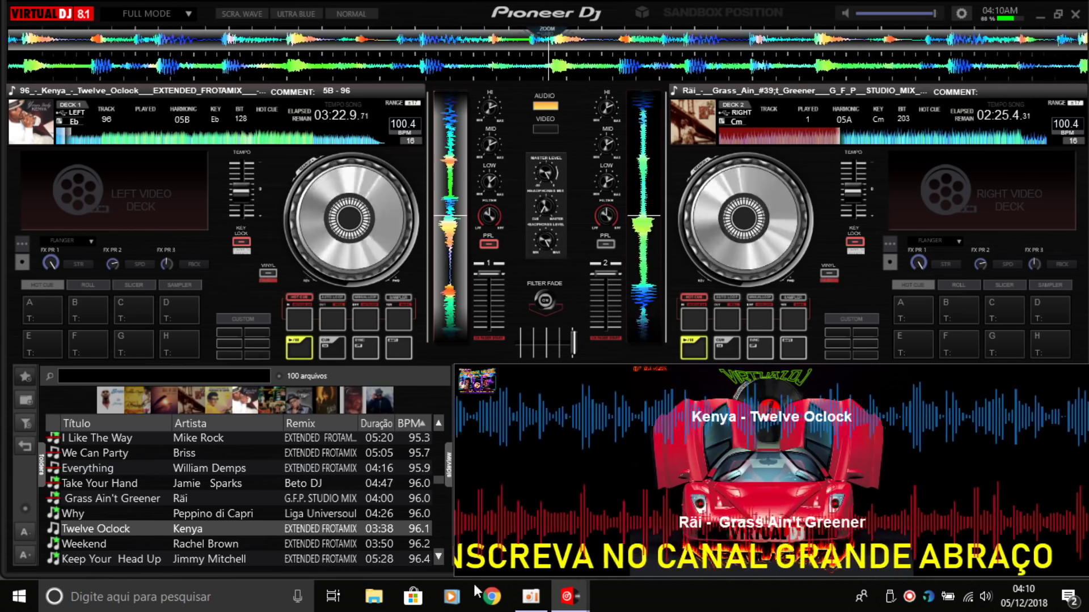
mouse_move(568, 597)
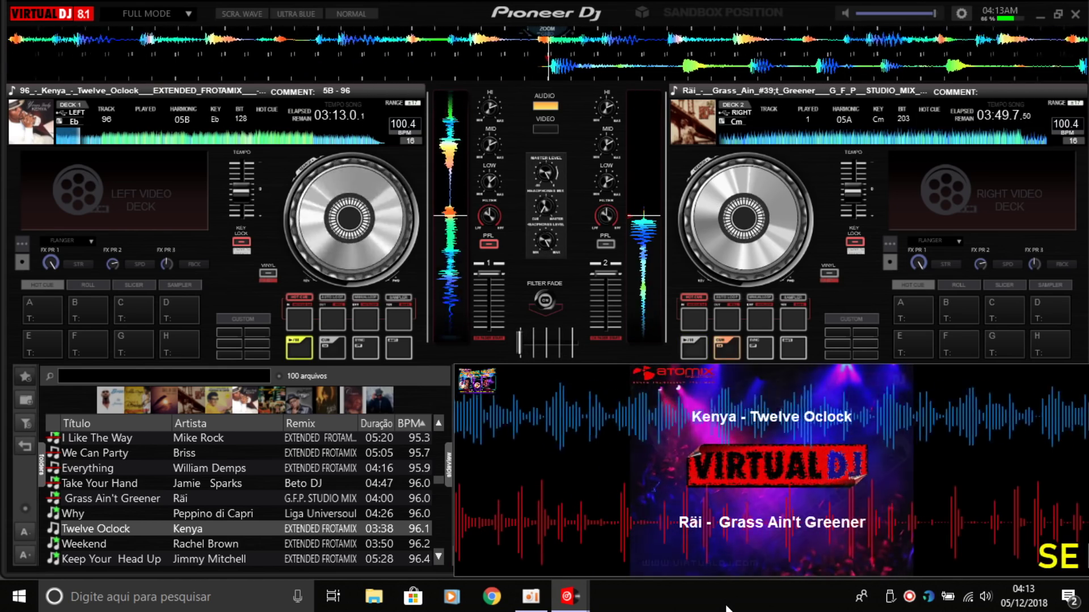
- Load the track "Weekend" onto deck 2, return it to its start and play it
key(Down)
key(ctrl+Right)
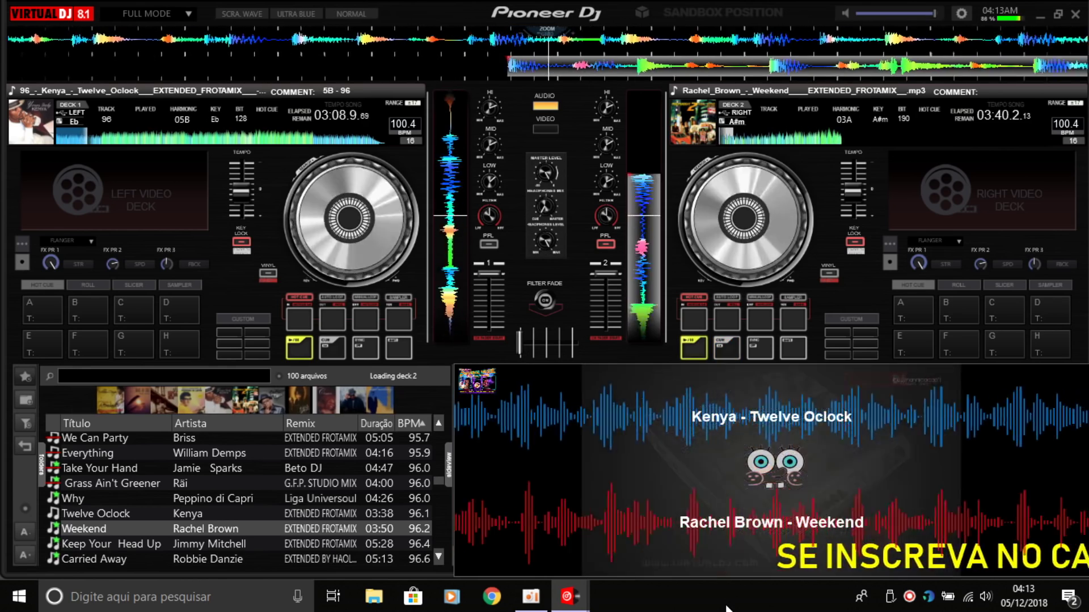
key(shift+c)
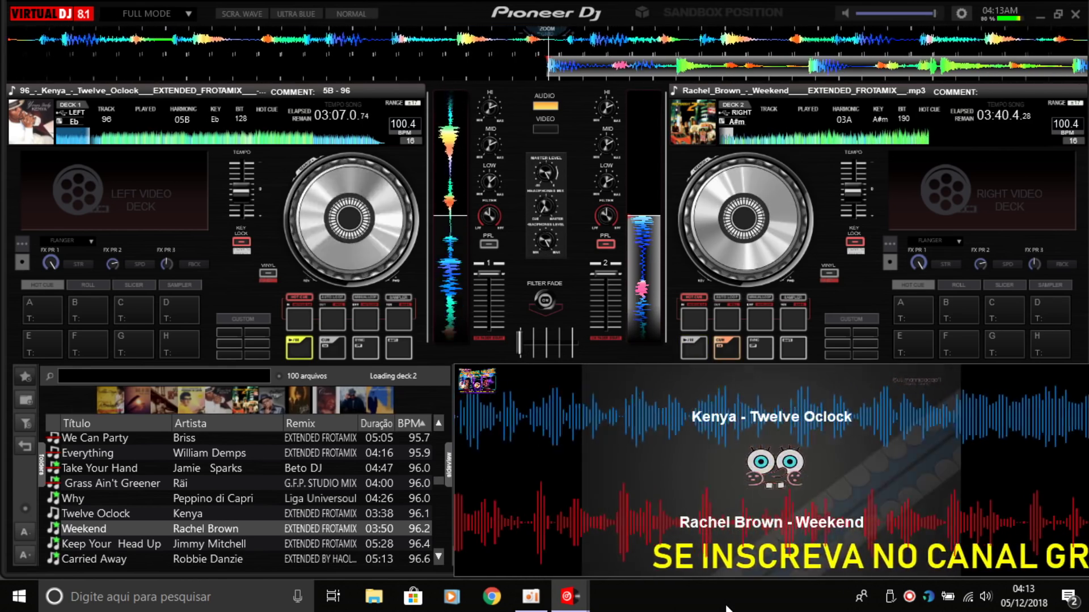
key(shift+x)
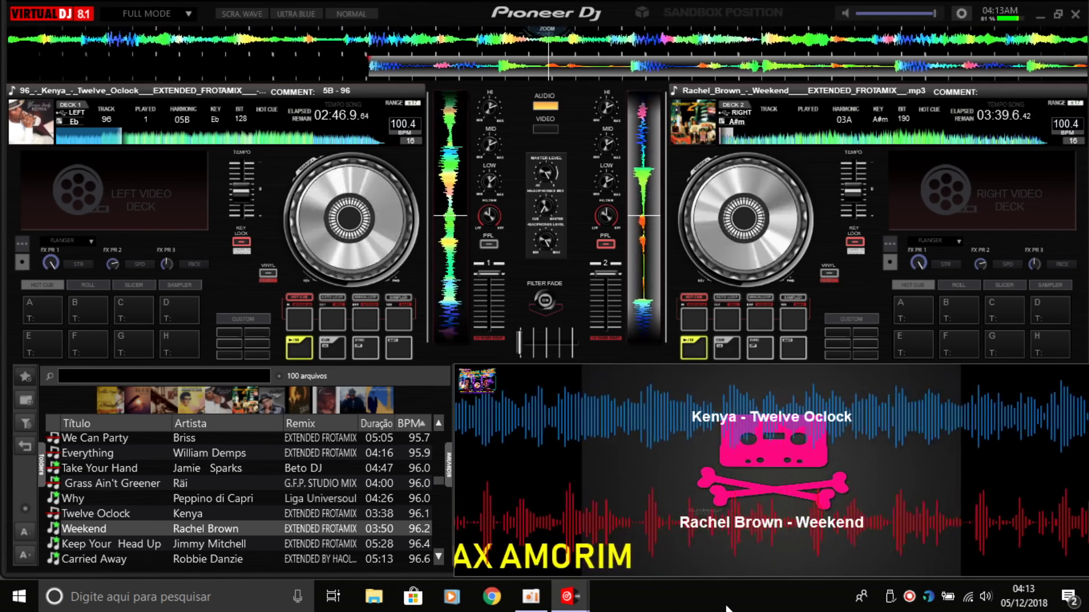
- Check the central mixer's video section and return to its audio section
click(542, 129)
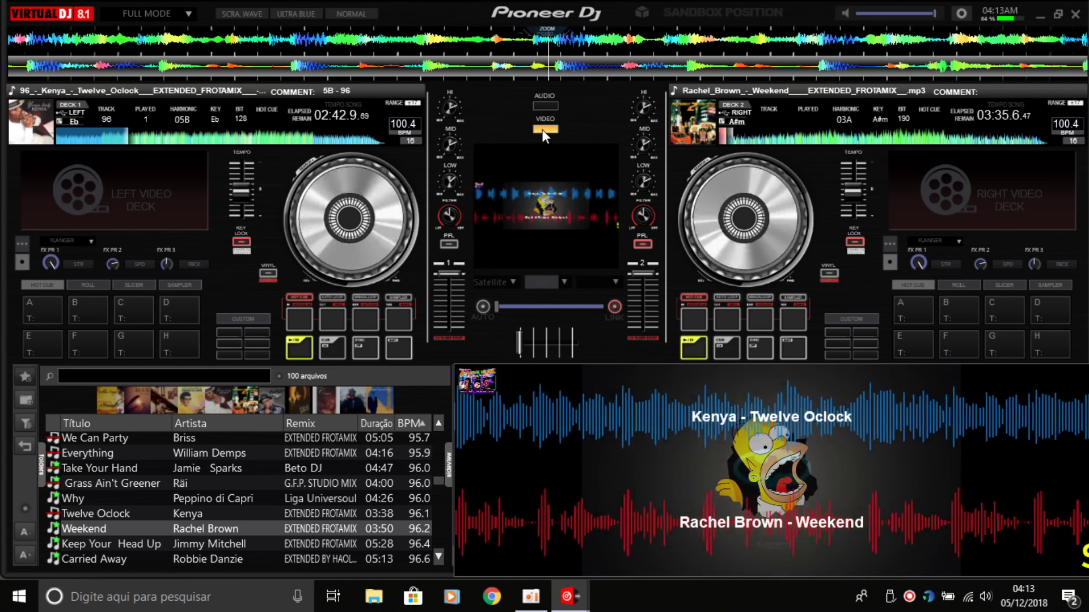
click(543, 104)
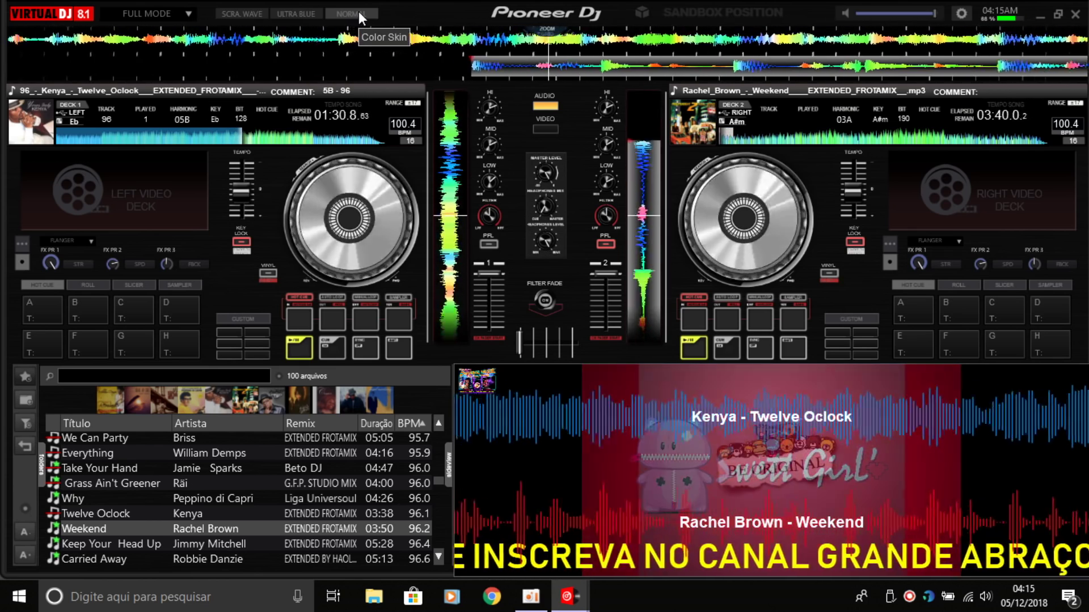
- Set the interface's colour skin to BLUE
click(358, 11)
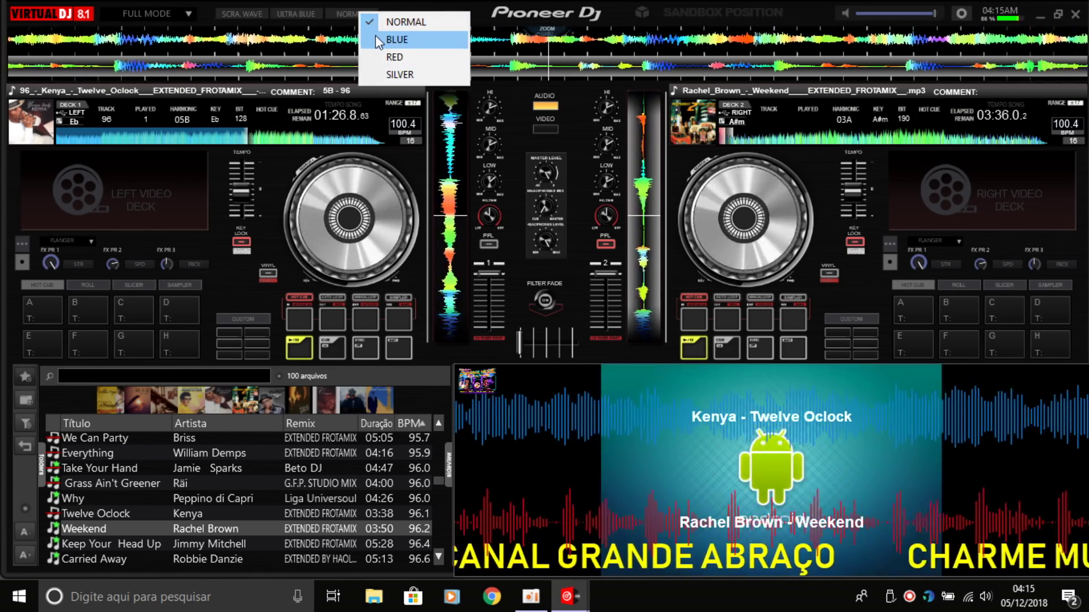
click(391, 39)
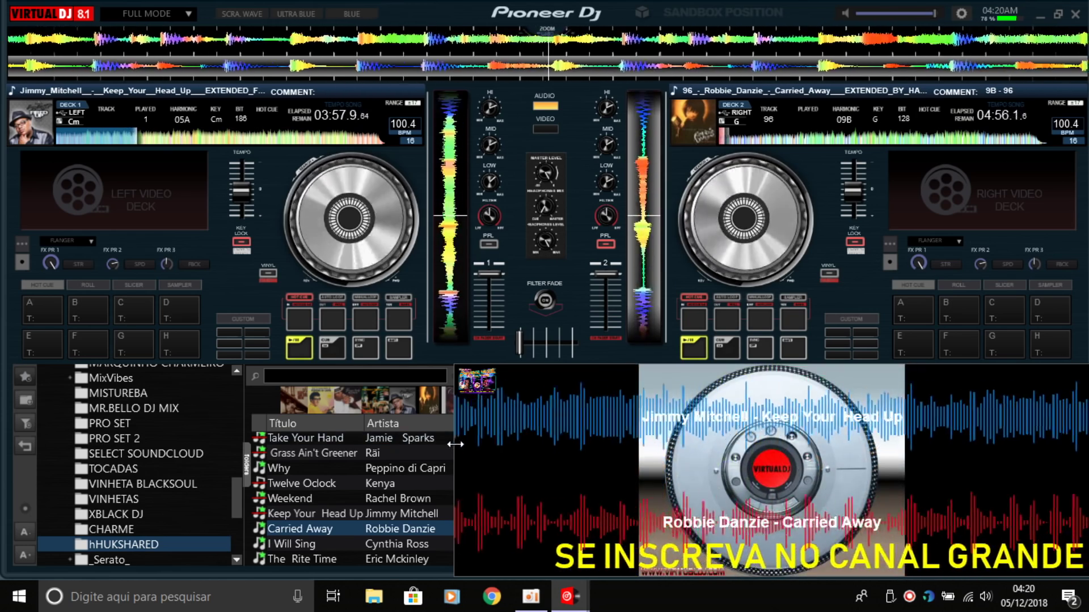
- Widen the track list to show its Remix, Duração and BPM columns by narrowing the video preview
drag(455, 445, 591, 444)
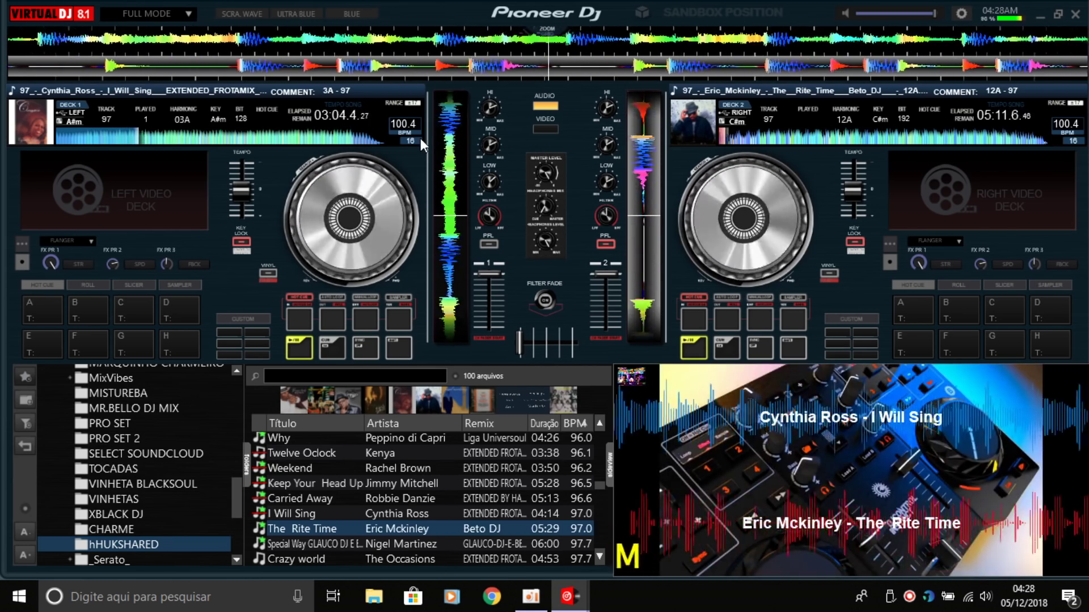
- Set the interface's colour skin to RED and view the video output full screen
click(352, 14)
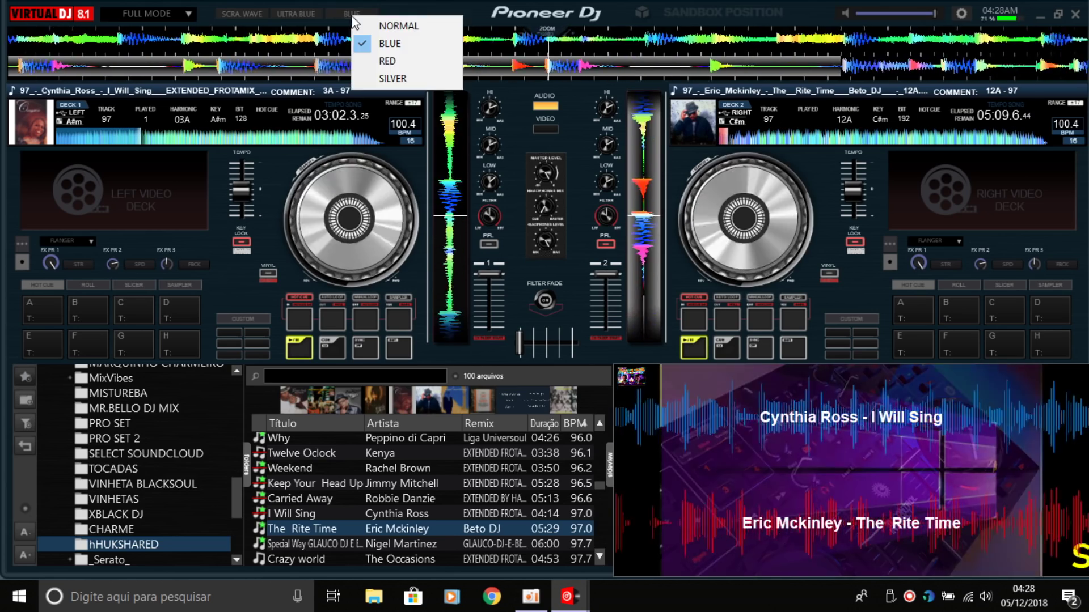
click(362, 56)
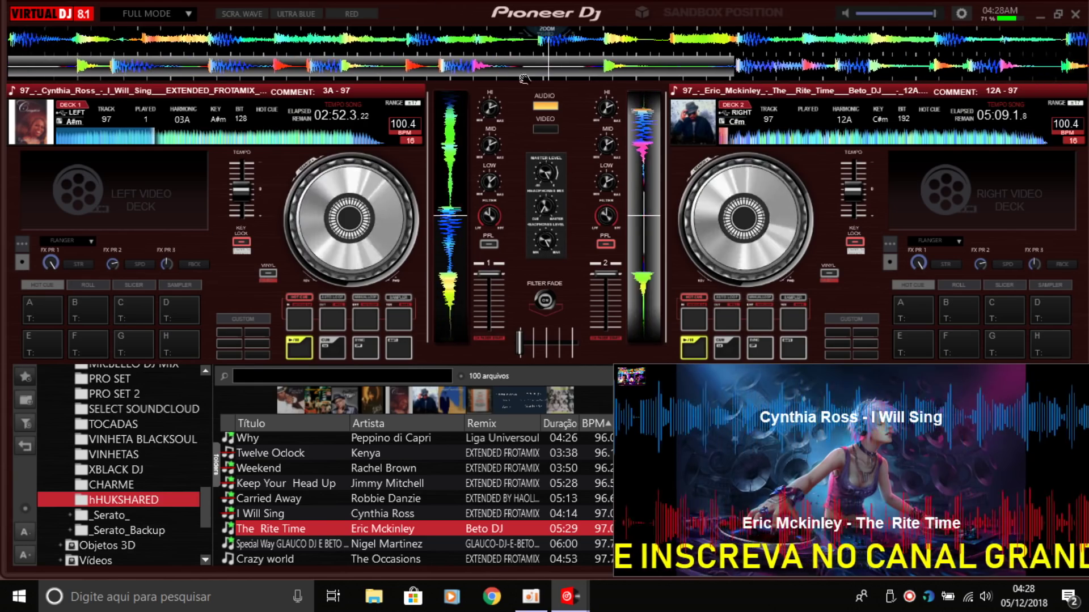
double_click(821, 418)
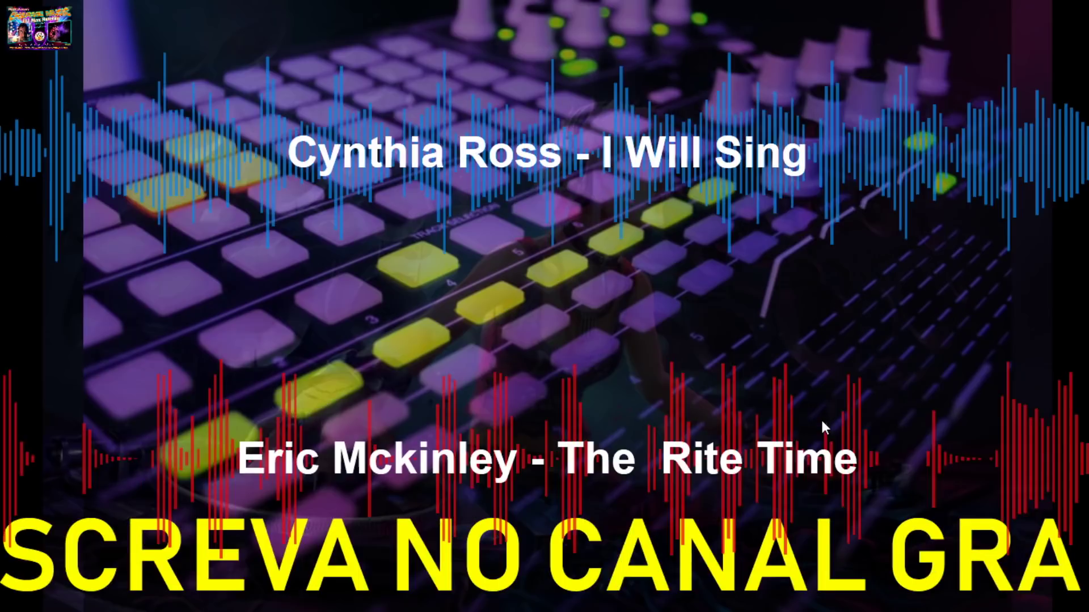
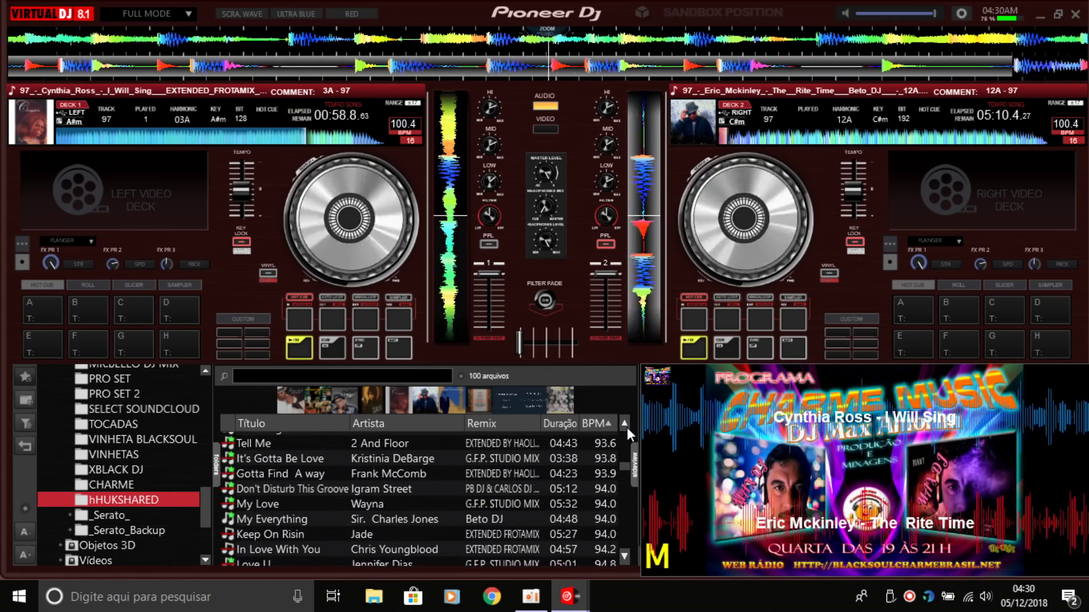
- Load the track "Special Way" onto deck 1 and replace it with "Crazy world"
scroll(628, 433, up, 1)
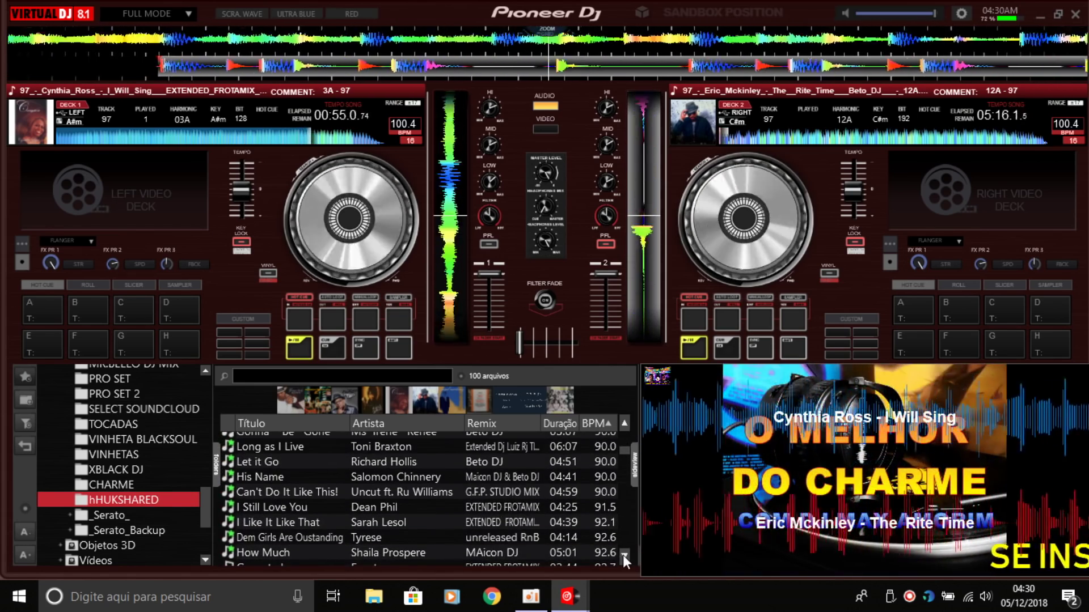
scroll(624, 556, down, 8)
scroll(622, 556, down, 6)
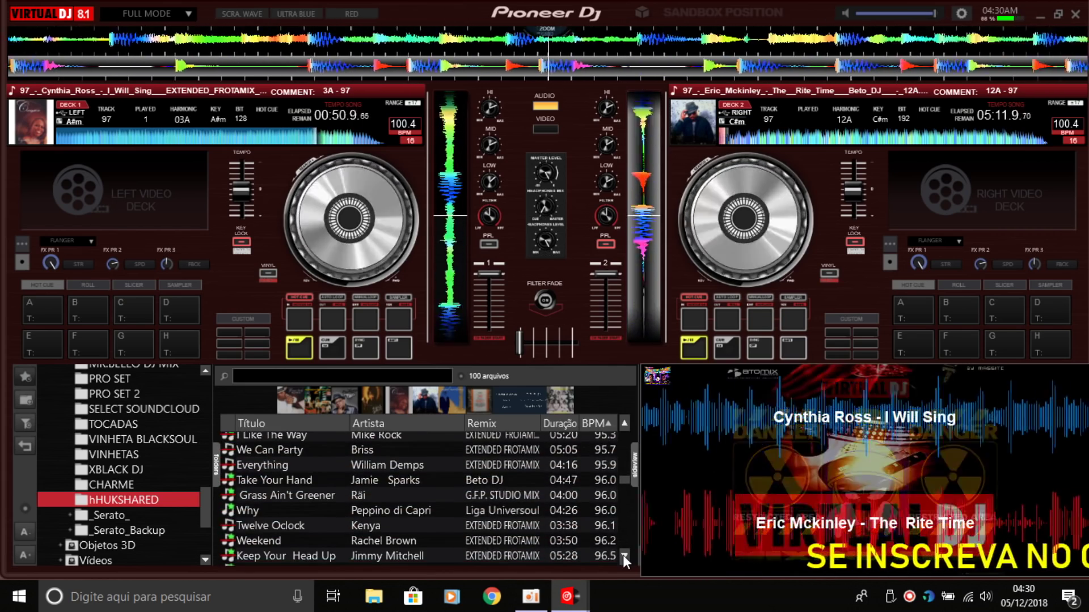
scroll(623, 556, down, 2)
scroll(623, 556, down, 3)
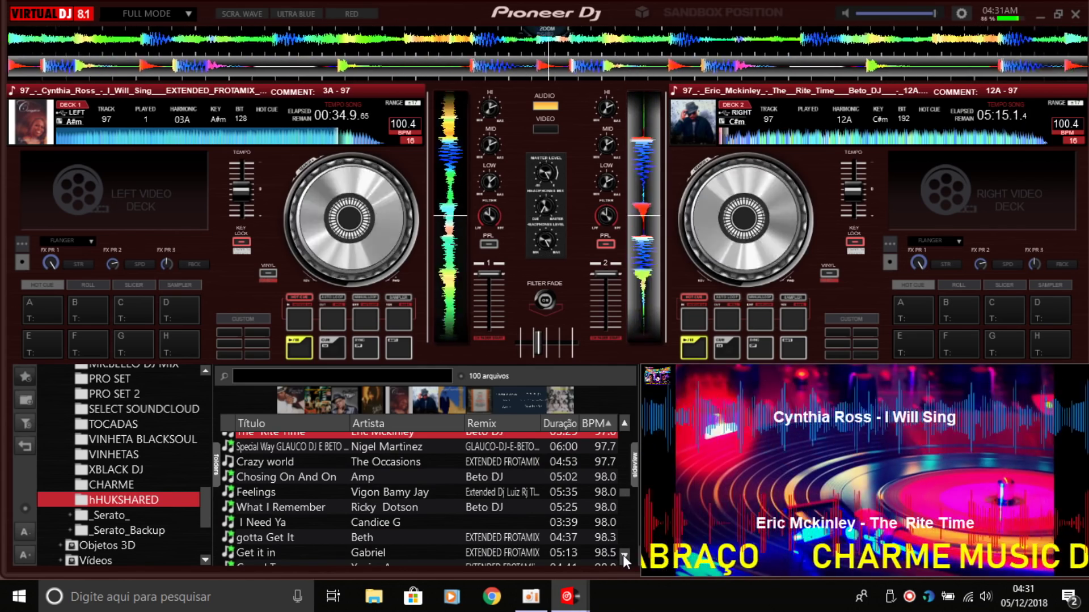
scroll(627, 431, up, 2)
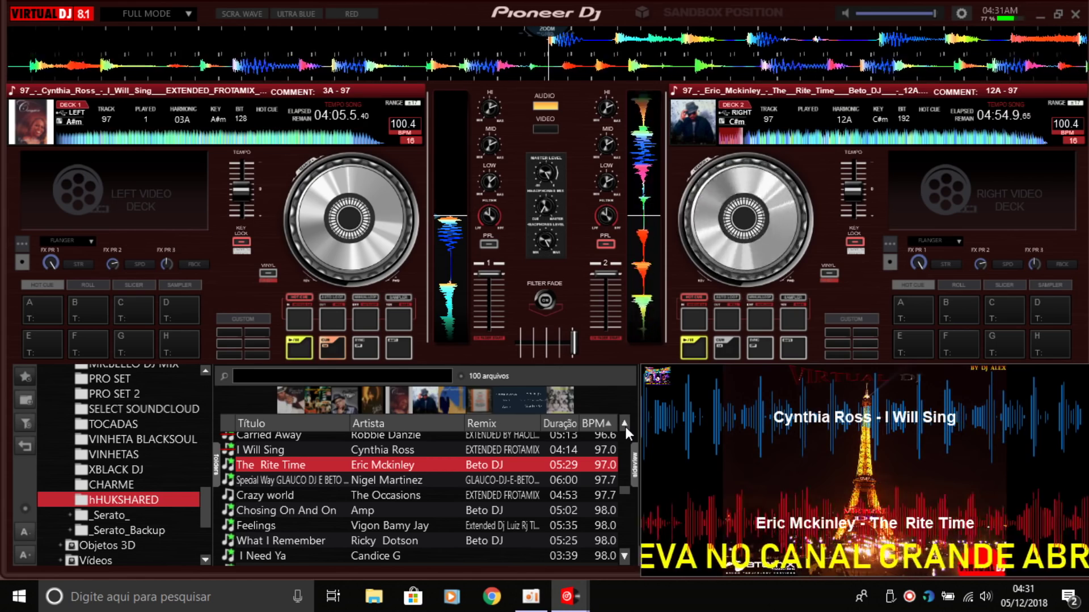
key(Down)
key(shift+Left)
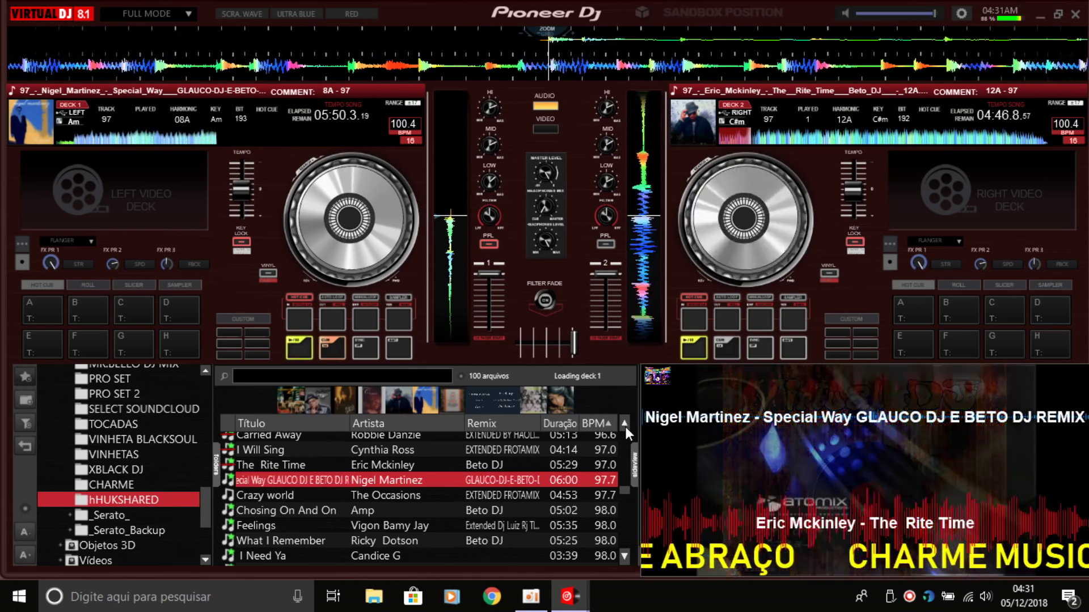
key(Down)
key(shift+Left)
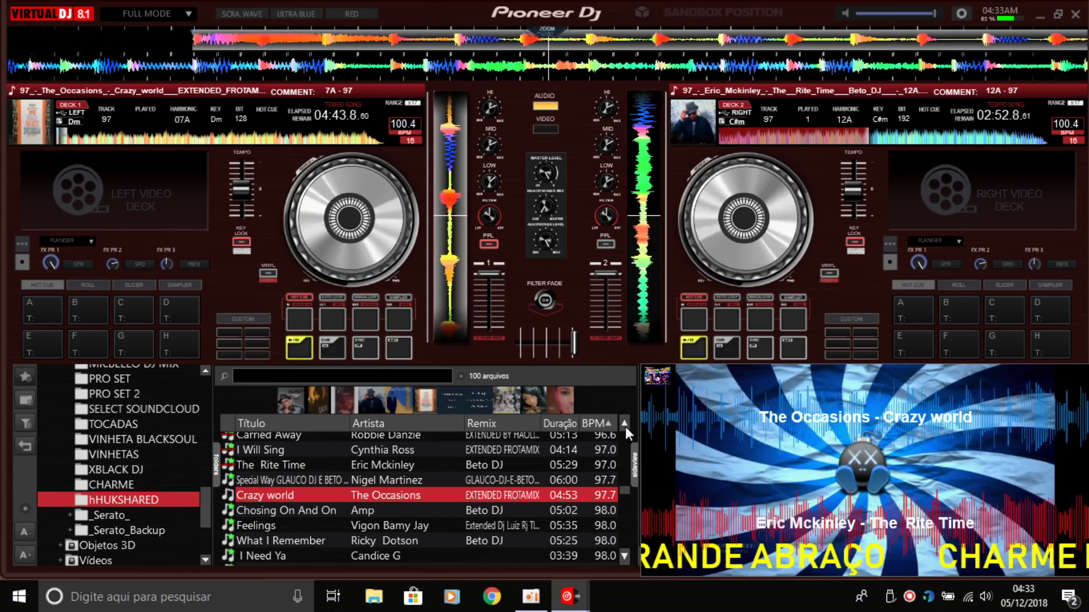
- Browse the BPM-sorted track list up to the slower tracks and back down past "Crazy world"
click(624, 429)
click(624, 426)
click(624, 425)
click(624, 425)
click(626, 429)
click(626, 430)
click(625, 430)
click(626, 430)
click(625, 430)
click(626, 429)
click(625, 429)
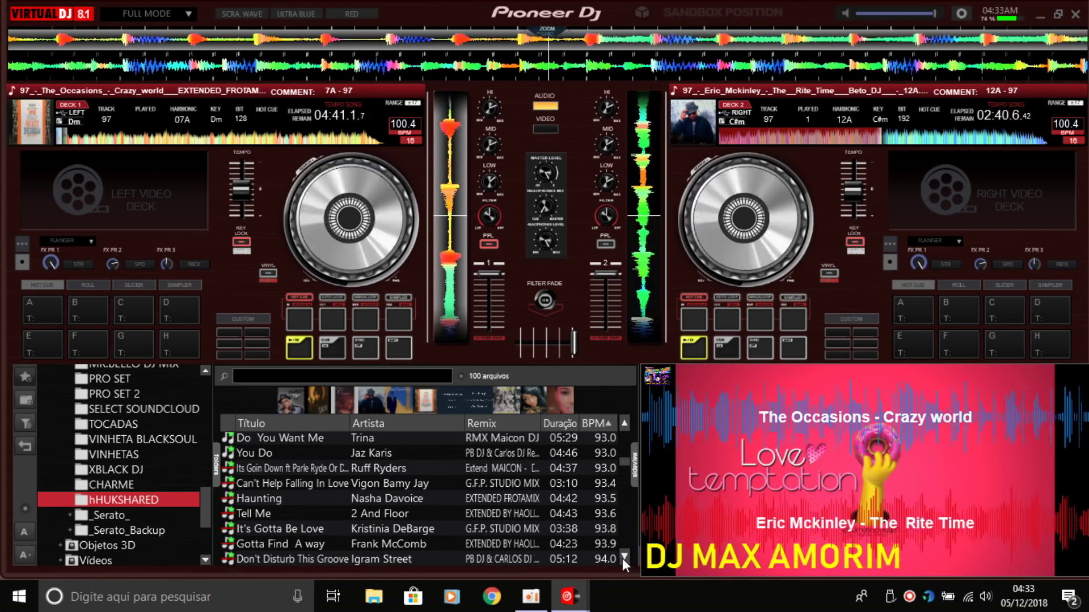
click(622, 559)
click(622, 560)
click(622, 559)
click(622, 559)
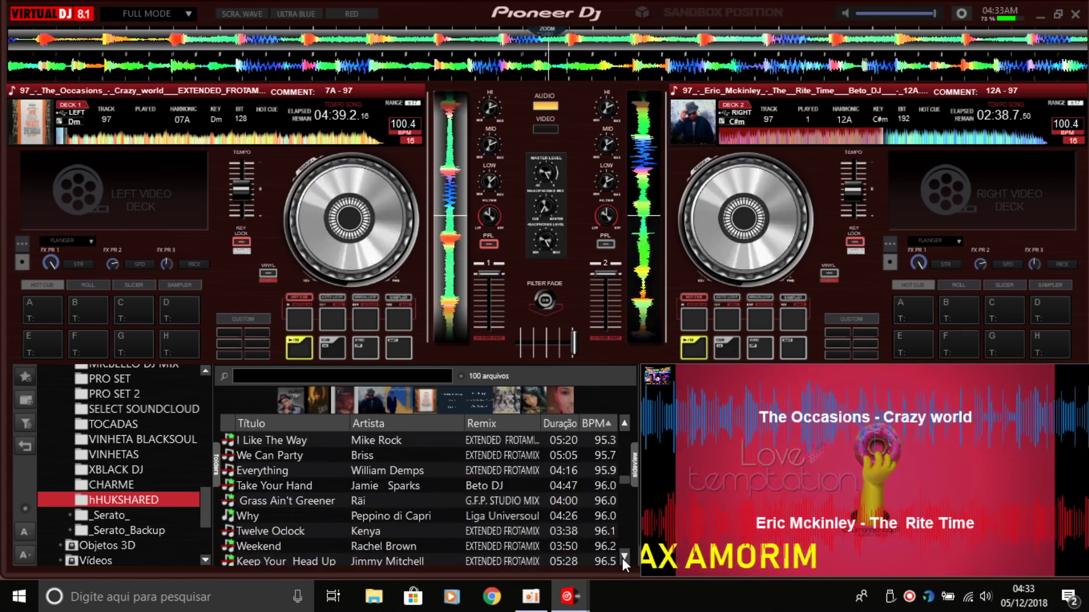
click(624, 558)
click(624, 558)
click(623, 558)
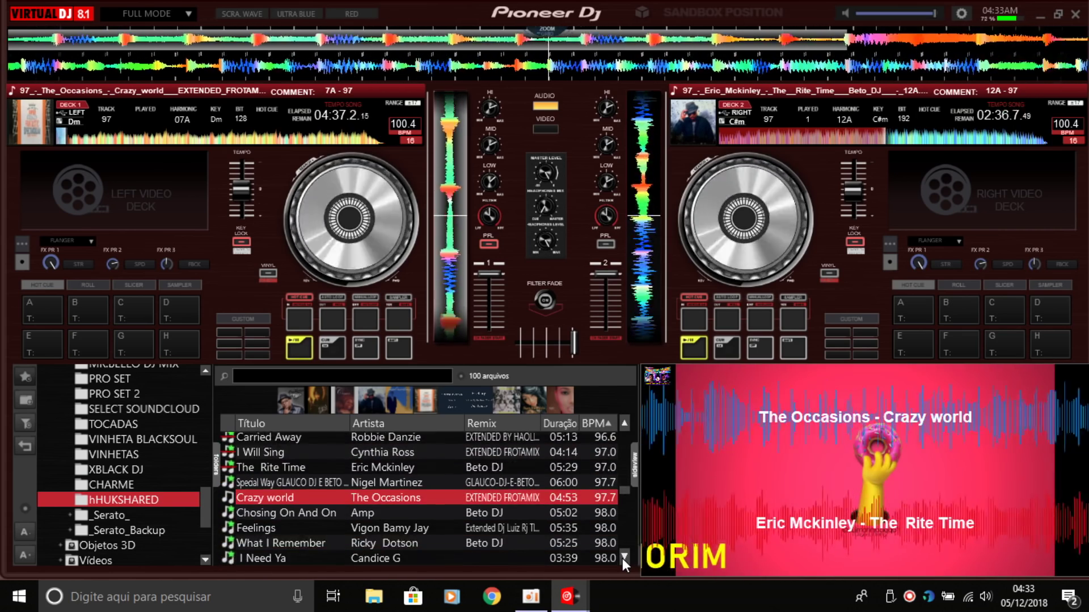
click(624, 558)
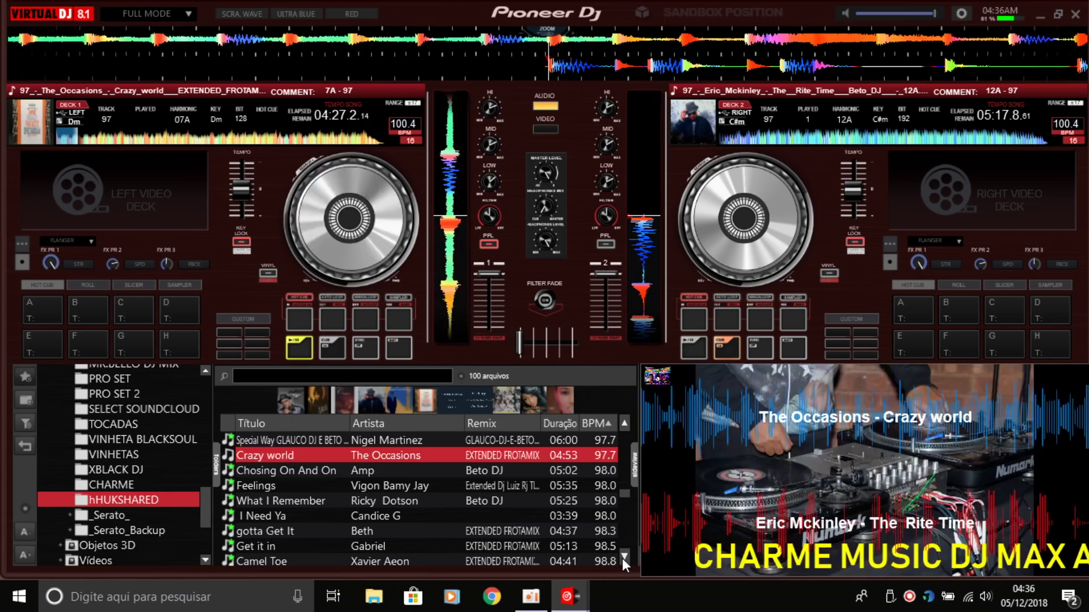
- Load the track "Chosing On And On" onto deck 2 and play it
key(Down)
key(Right)
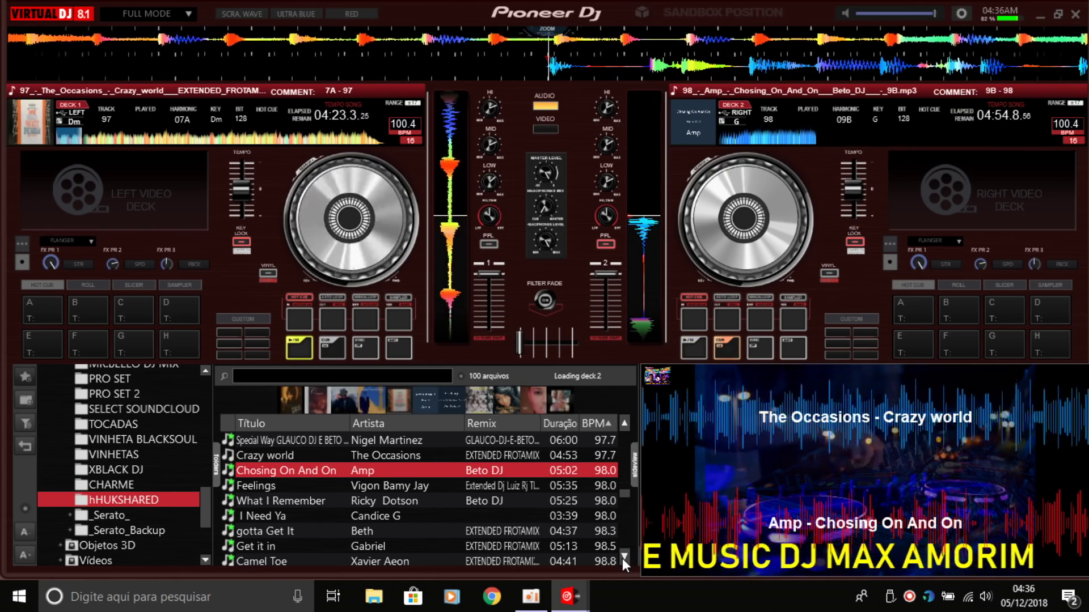
key(space)
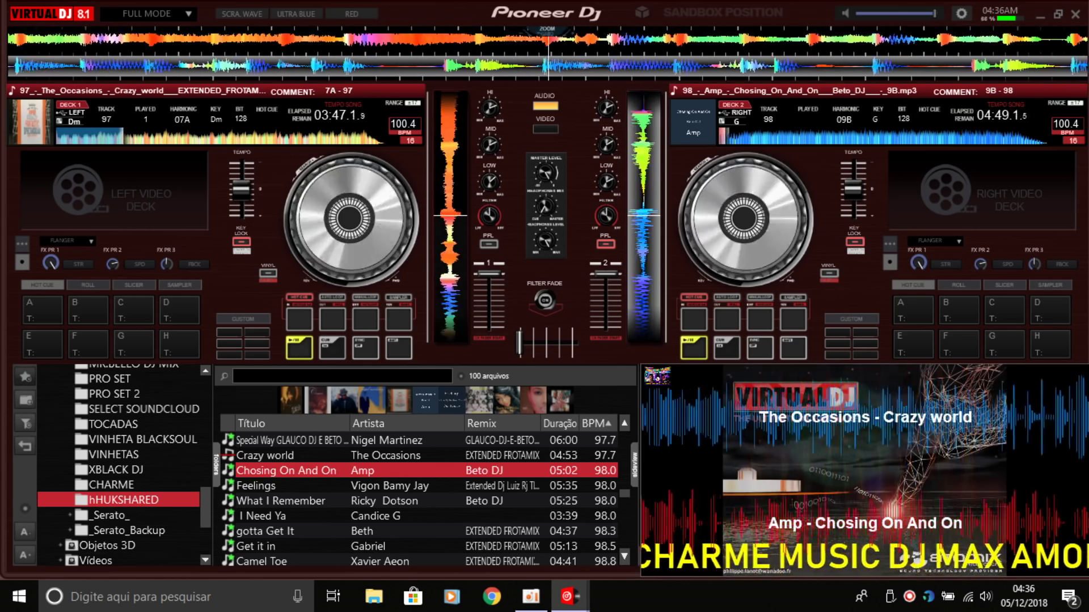
- Switch the interface skin to CORDOVASKINS VIRTUAL DJ 8 and close the settings
click(962, 14)
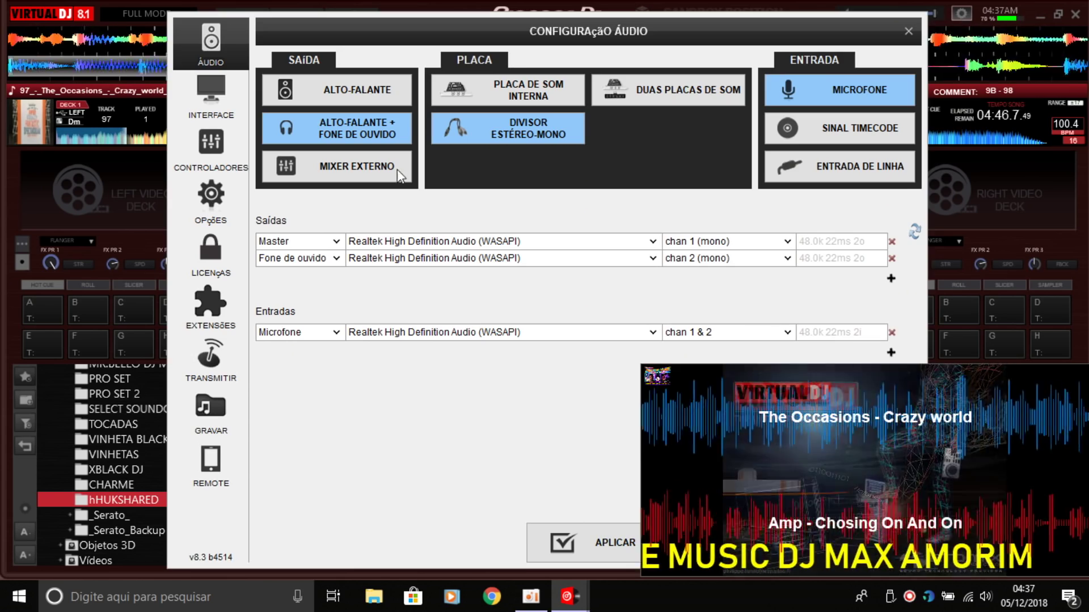
click(213, 96)
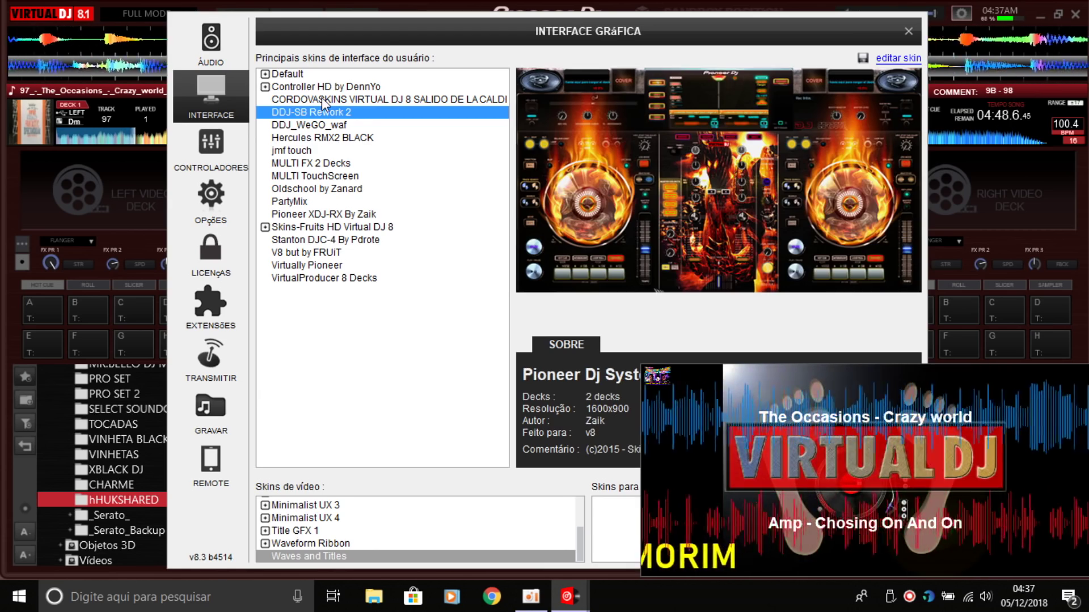
click(322, 99)
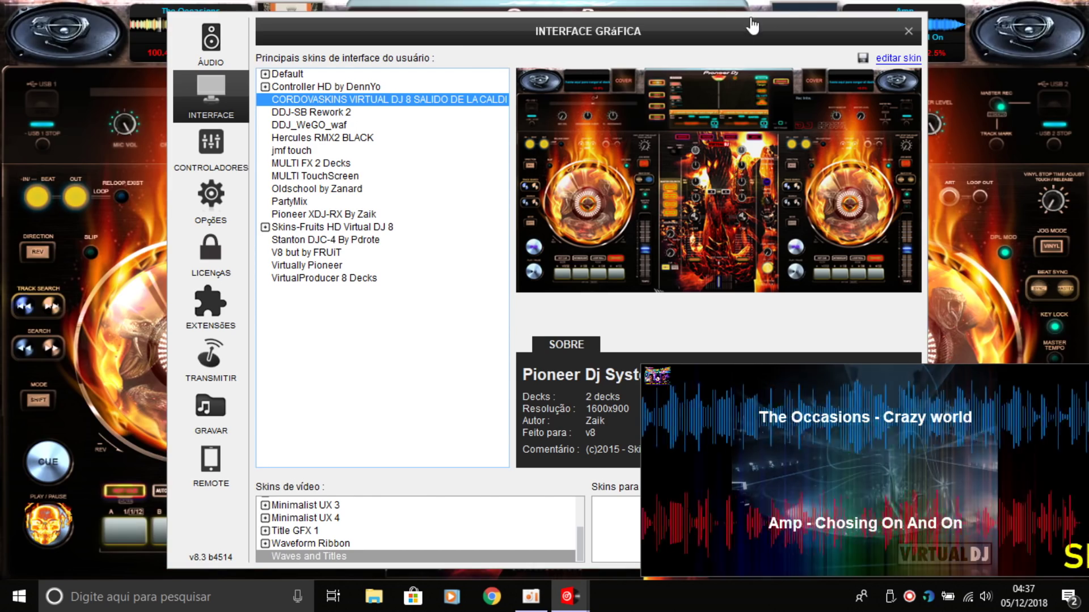
click(902, 34)
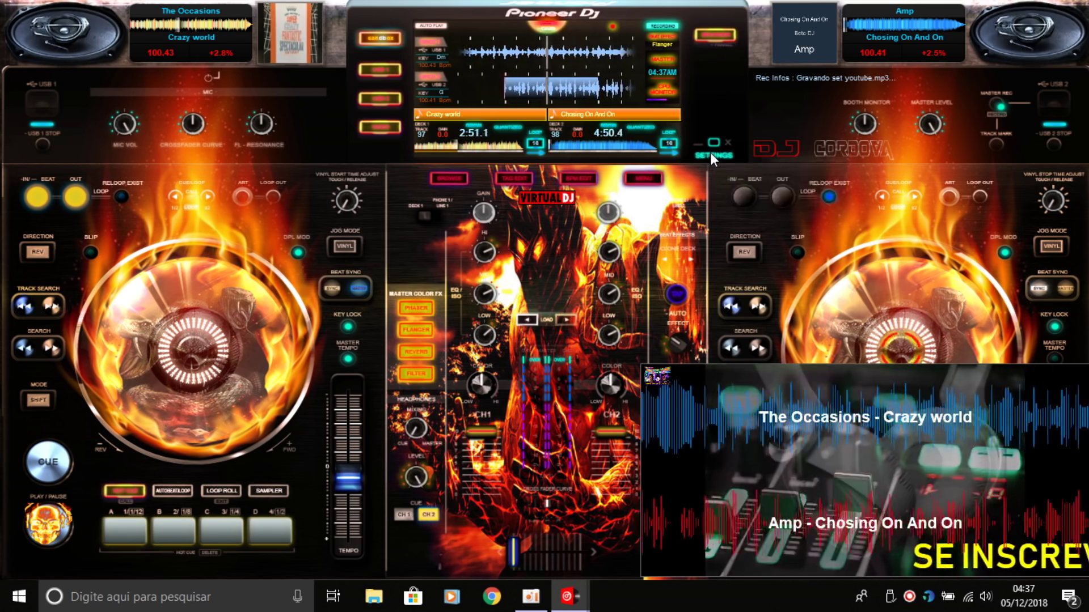
- Switch the interface skin to Stanton DJC-4 By Pdrote and extend the video preview to the edge of the track browser
click(710, 152)
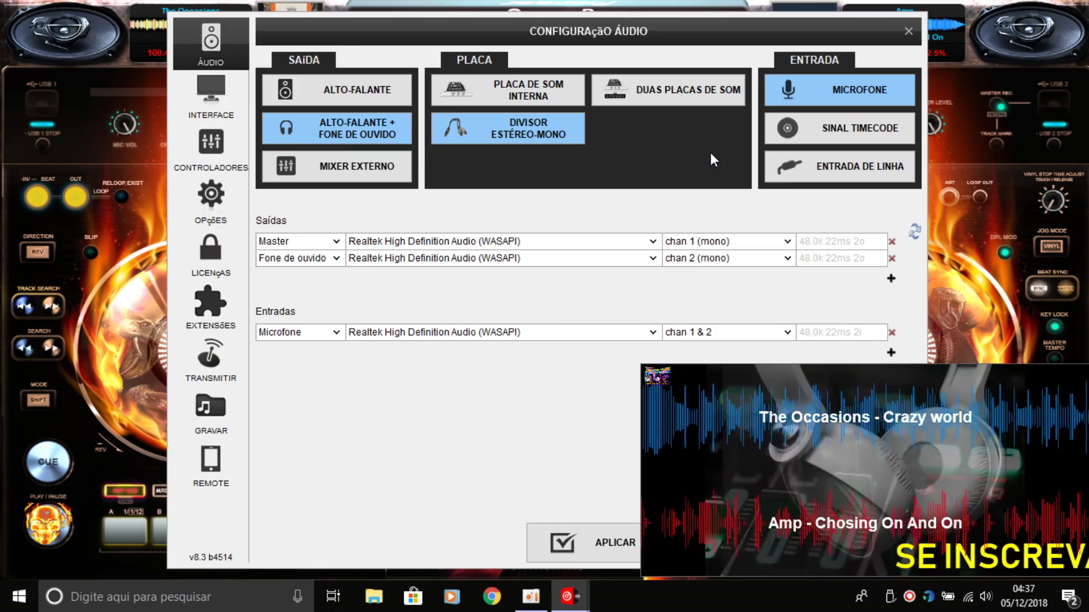
click(205, 97)
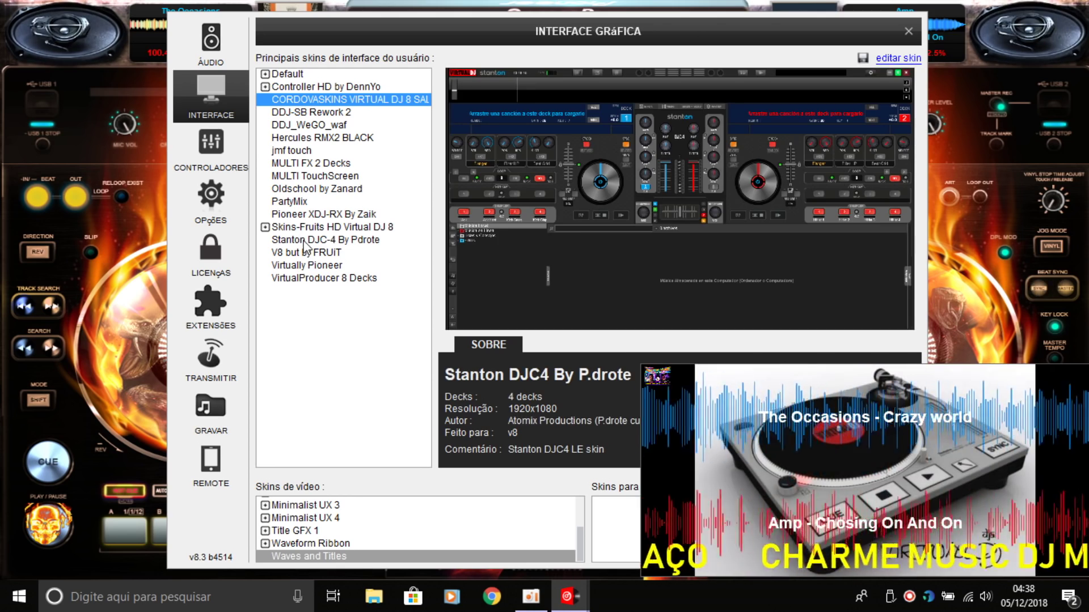
click(306, 245)
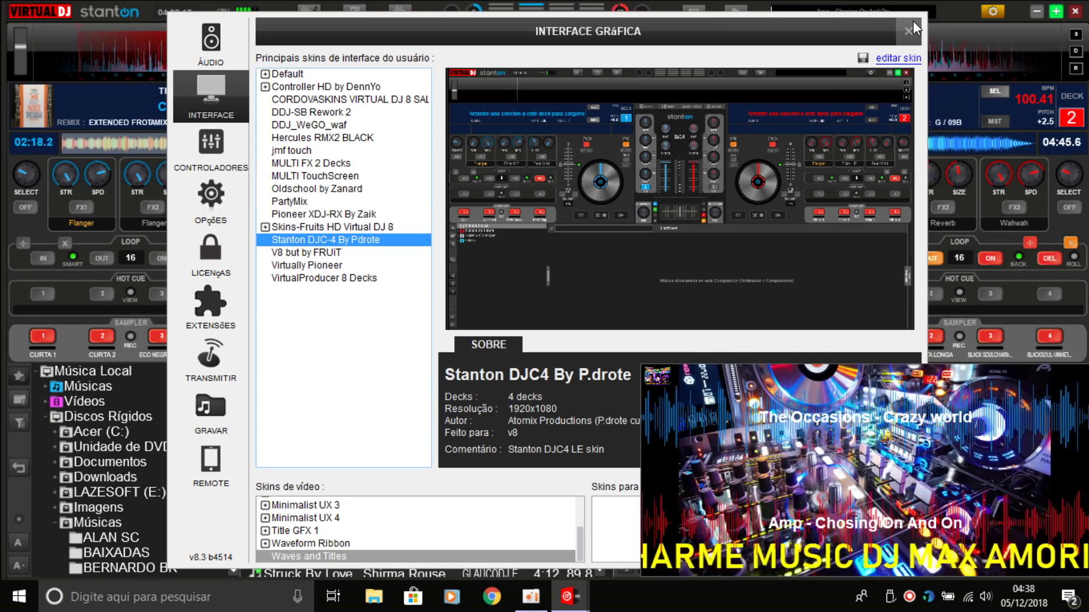
click(912, 25)
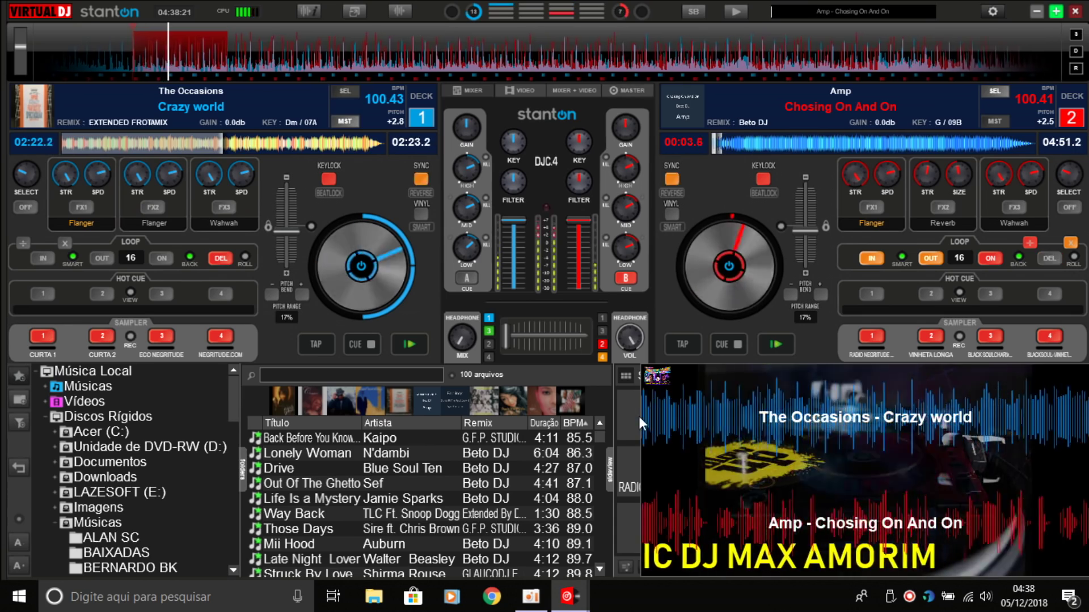
drag(641, 441, 627, 434)
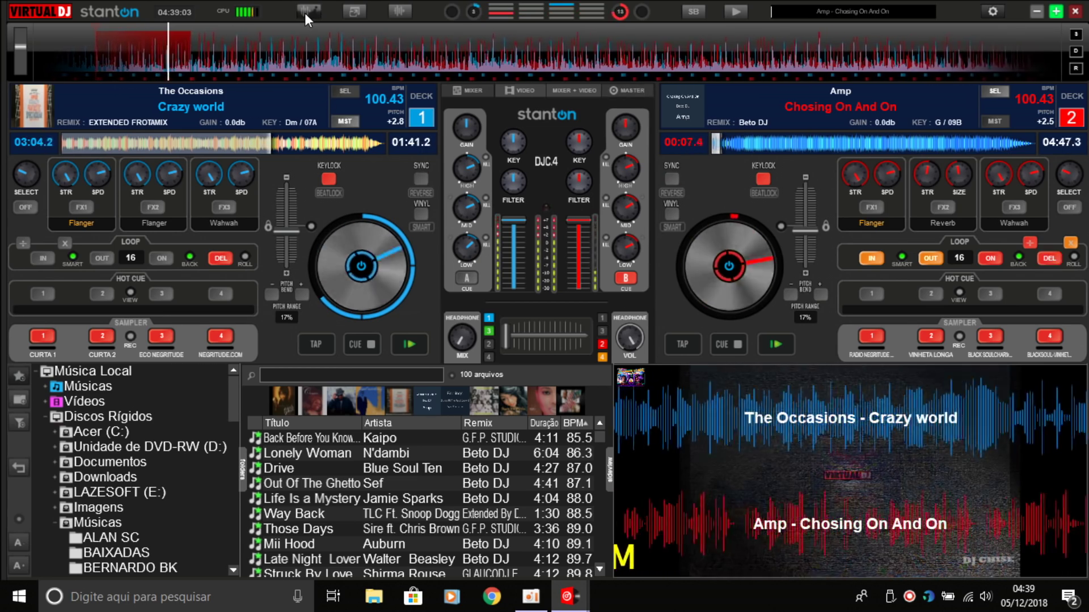
- Show waveforms in the deck displays and set the main waveform to Scratch Wave : Left-Right deck
click(305, 12)
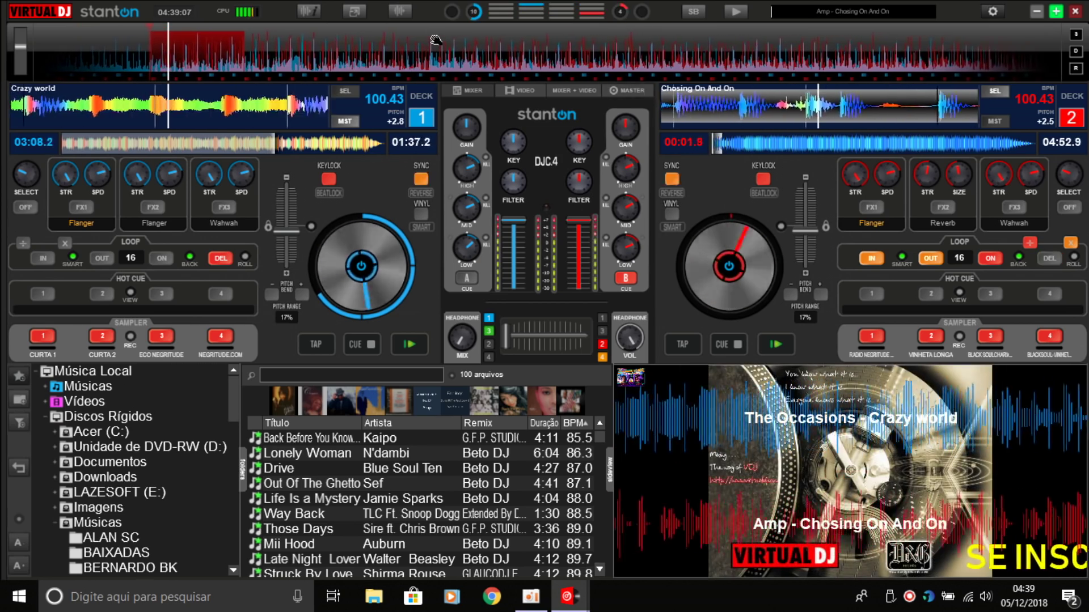
click(401, 13)
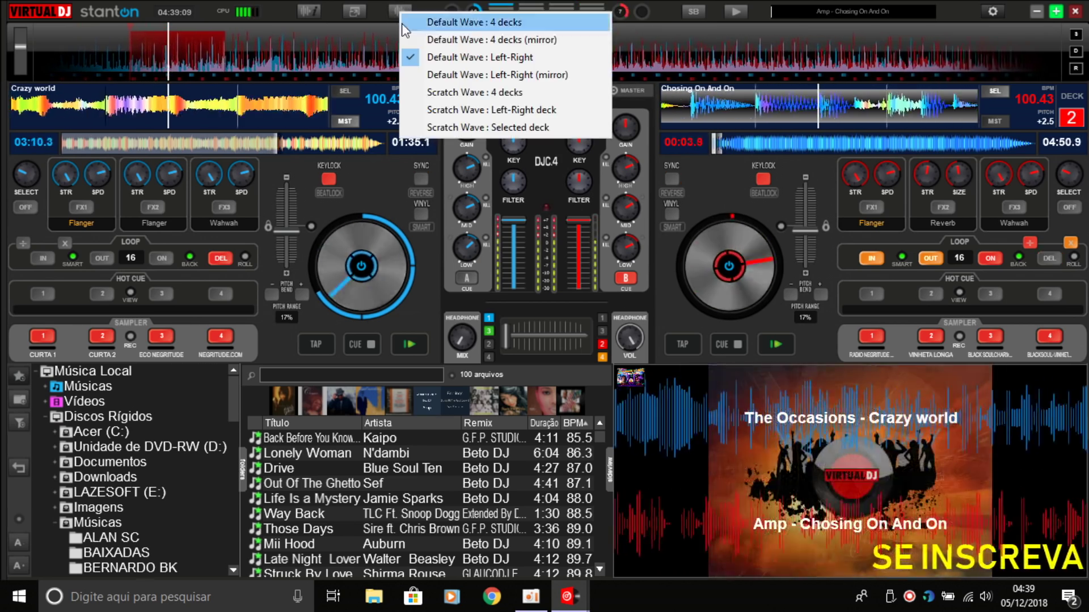
click(424, 117)
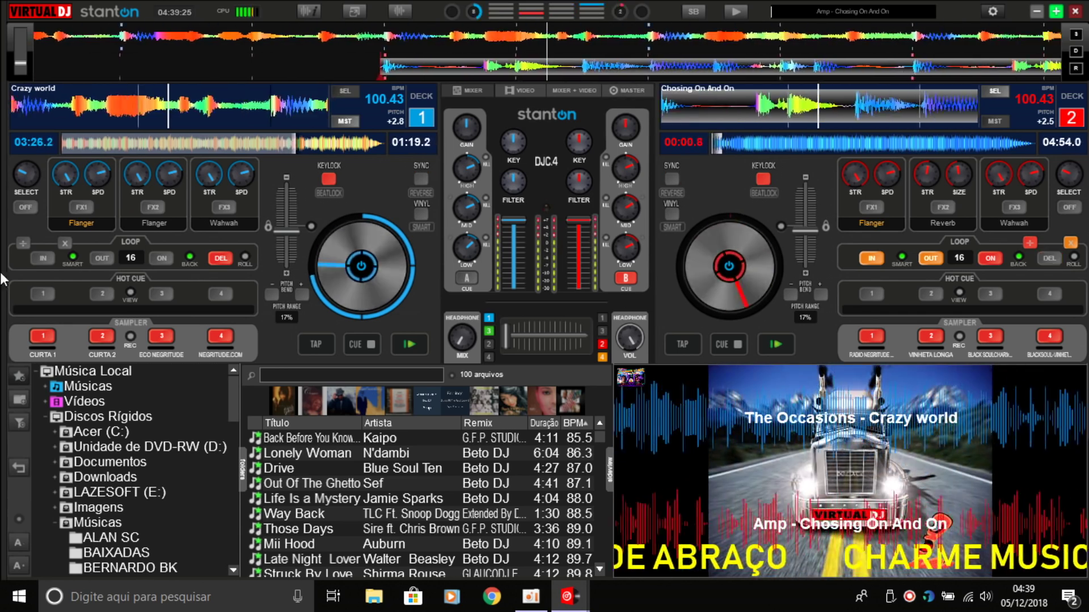
- Reduce the browser's text size and locate the hHUKSHARED folder in the folder tree
click(21, 539)
click(22, 538)
click(22, 538)
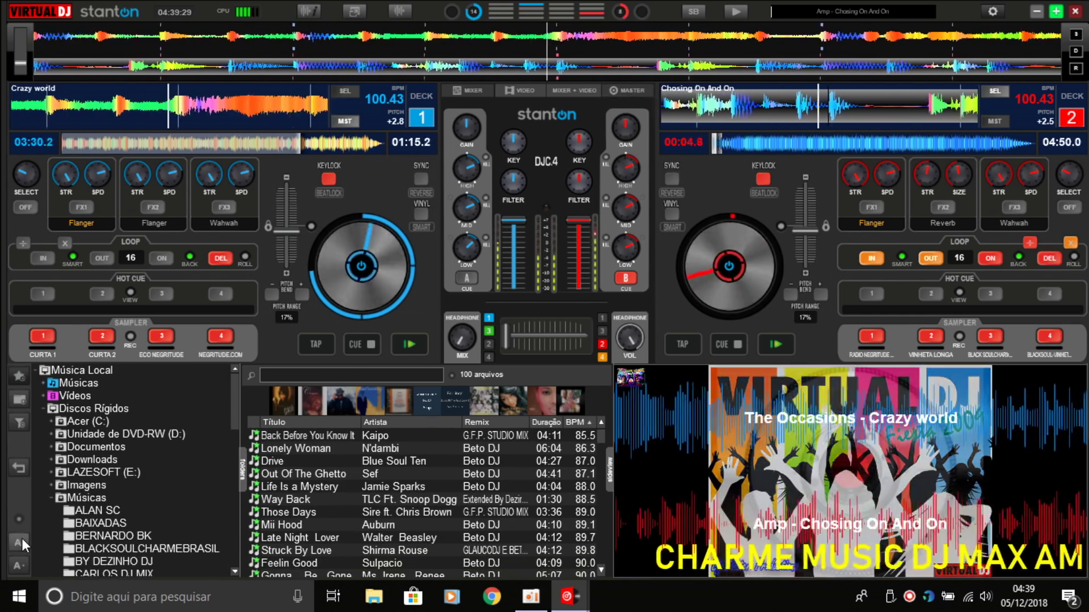
click(22, 538)
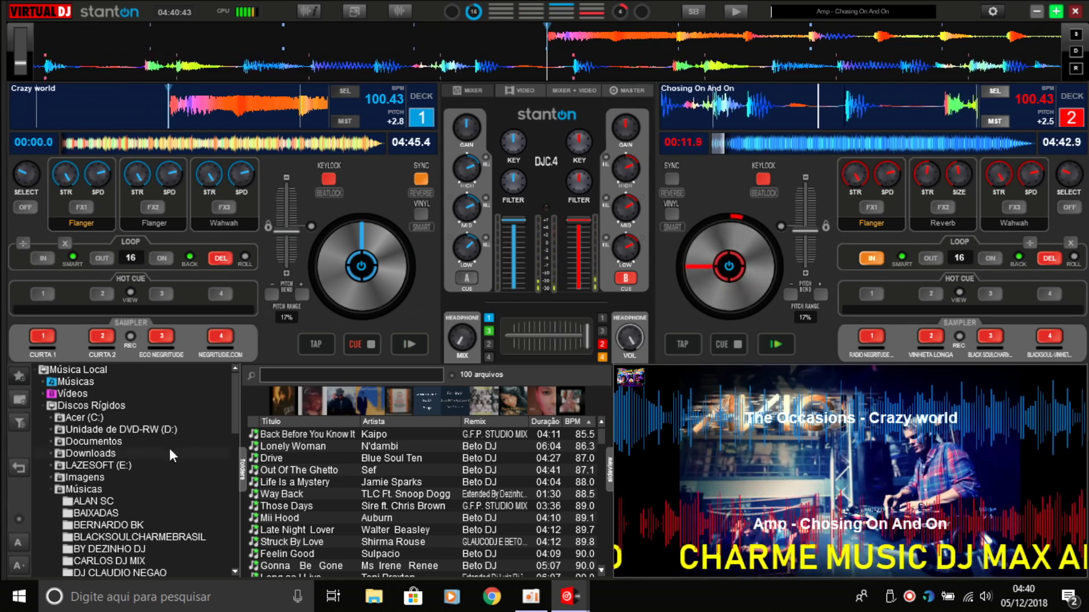
drag(234, 398, 237, 506)
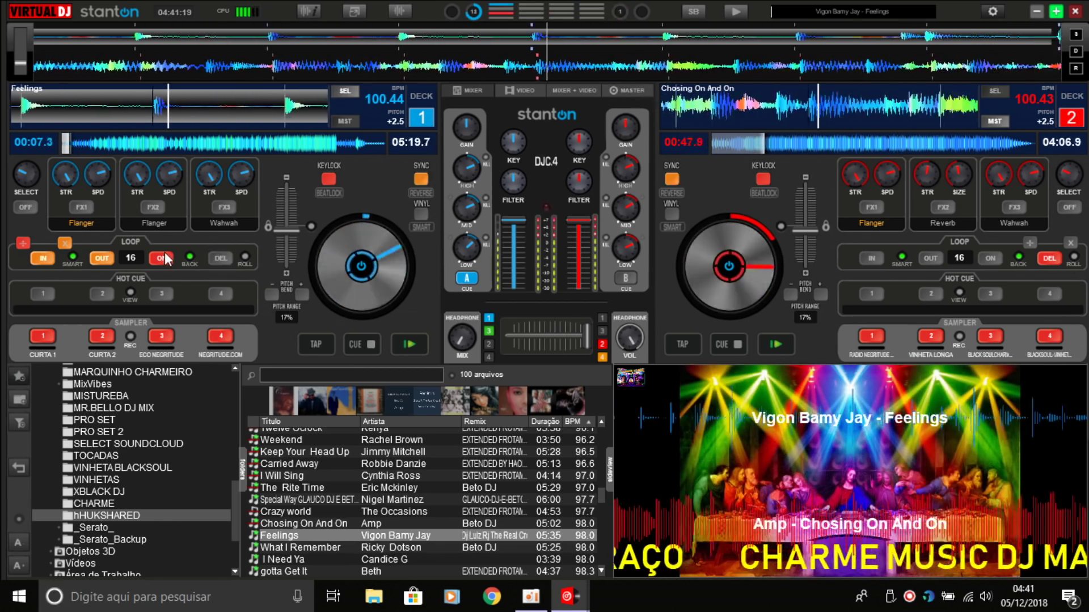
- Check the central mixer's video, mixer + video and master sections
click(527, 93)
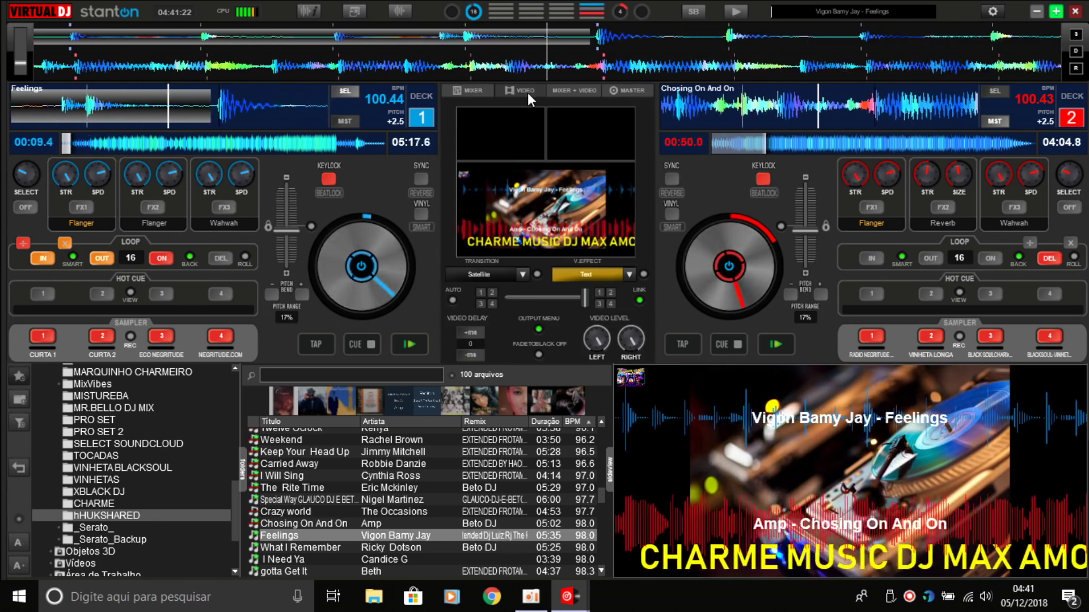
click(578, 94)
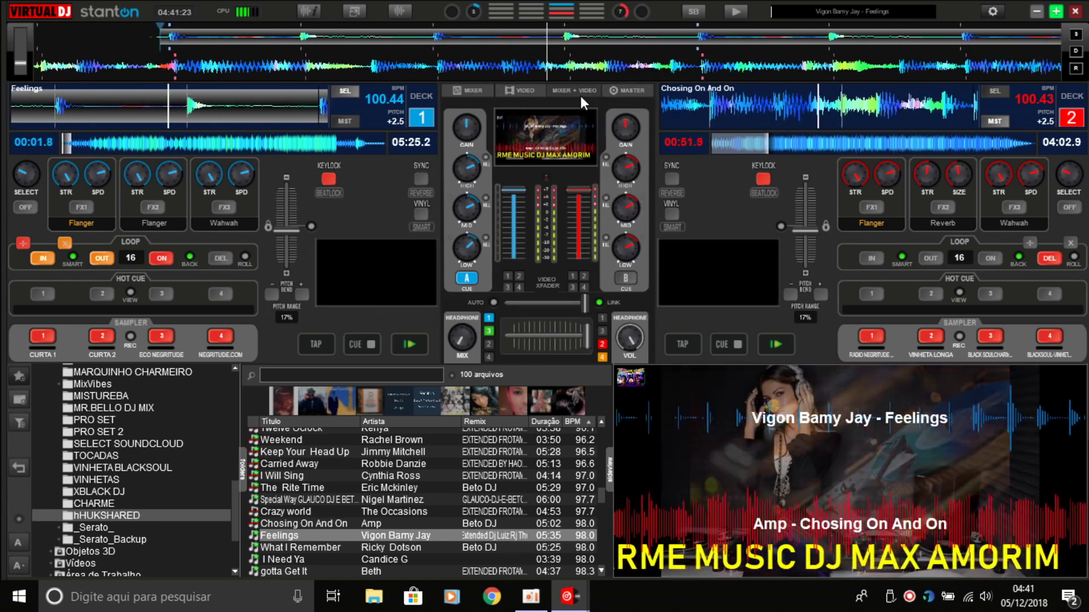
click(626, 94)
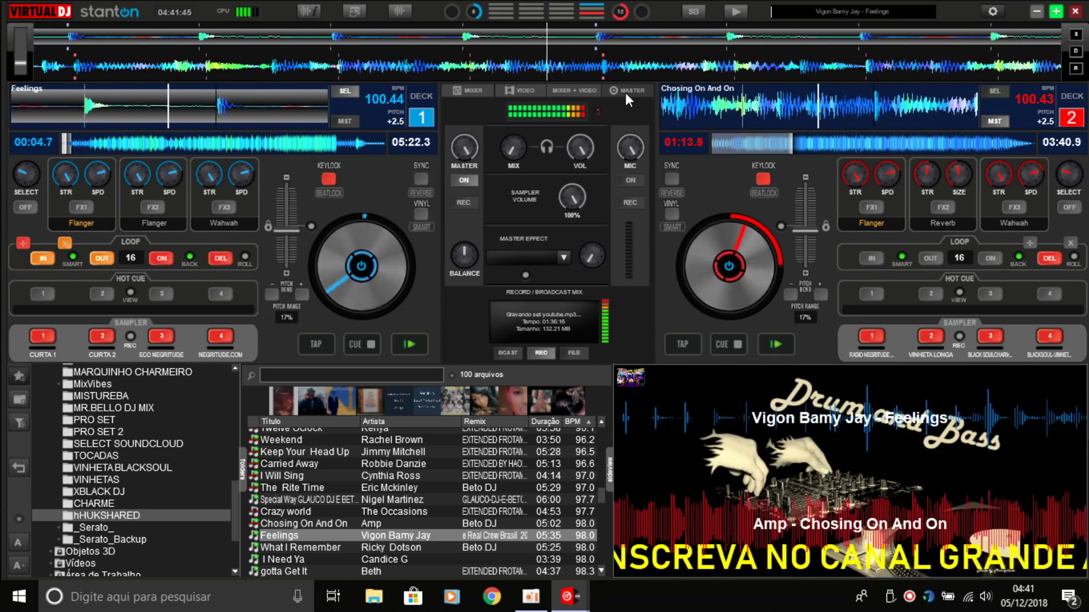
- Show the mixer + video section, hiding the folder tree and widening the video preview over the sampler panel
click(584, 90)
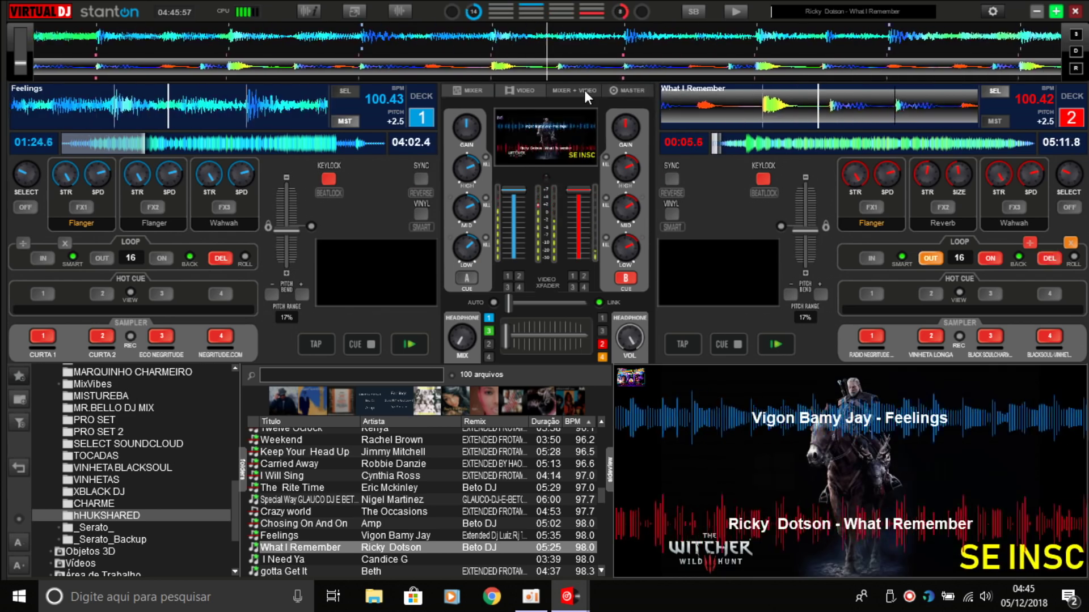
click(244, 465)
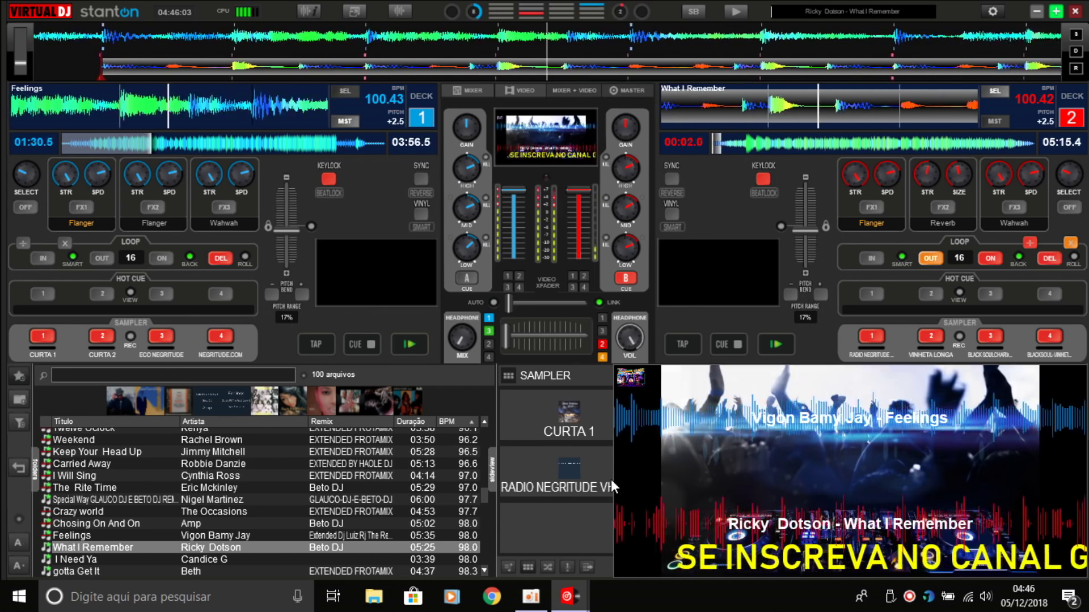
drag(613, 459, 500, 459)
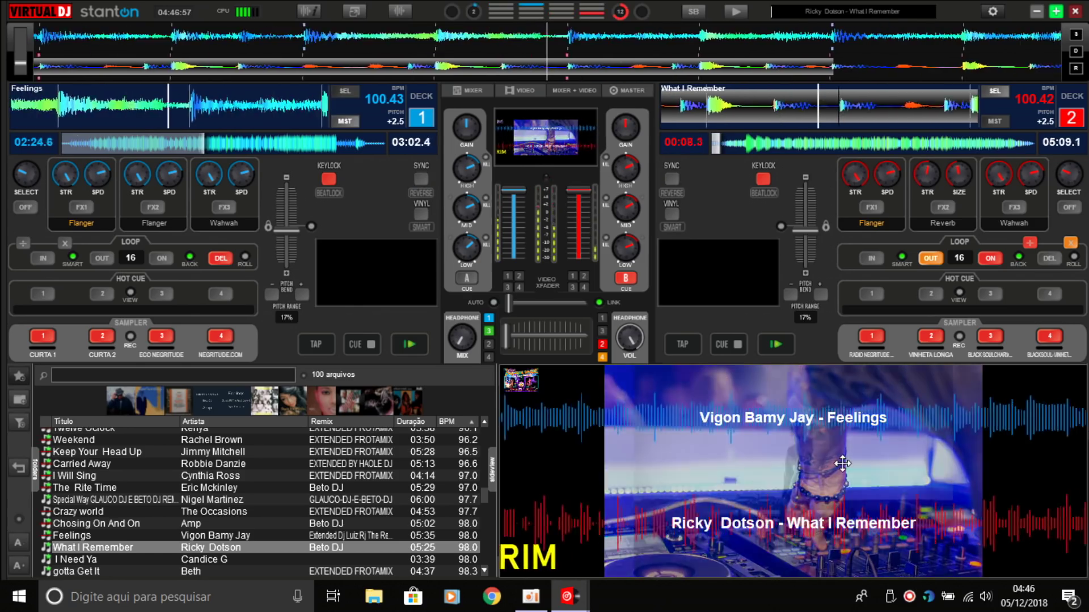
- View the video output full screen, and return to the decks with the central mixer's video section shown
double_click(980, 570)
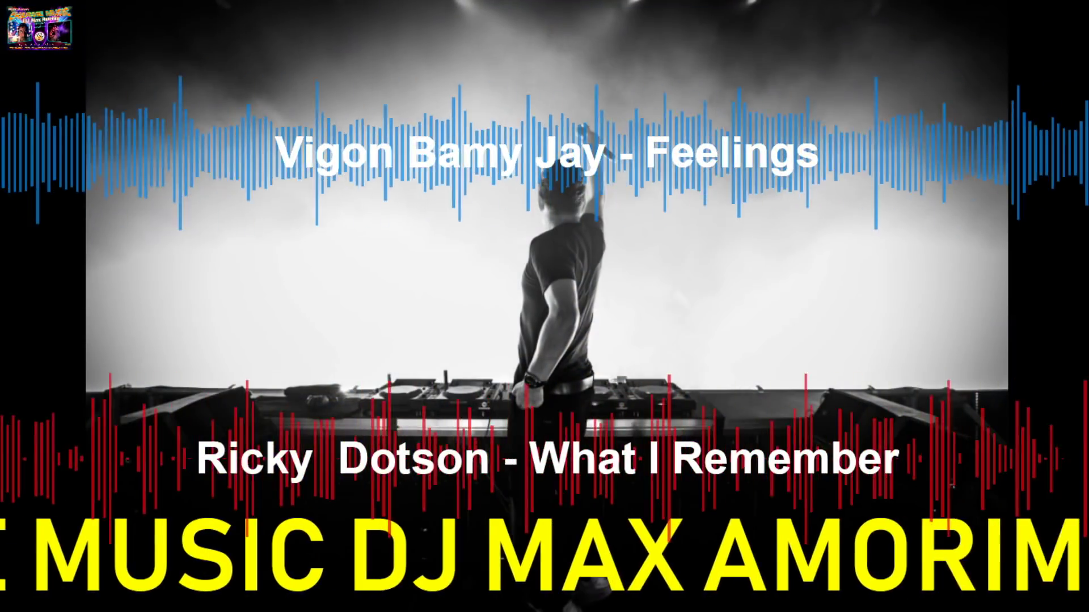
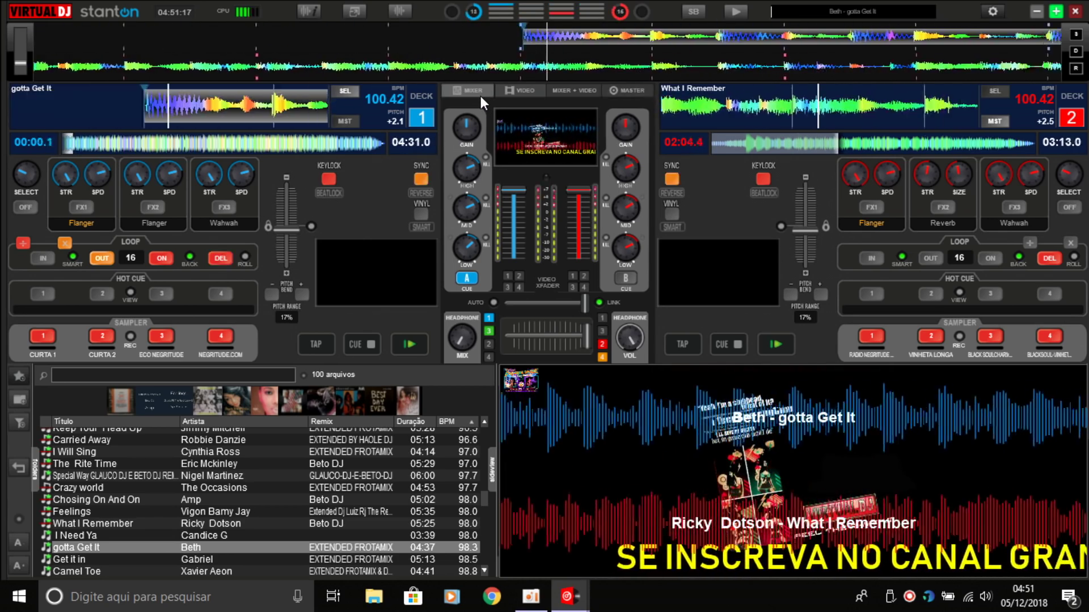
click(533, 88)
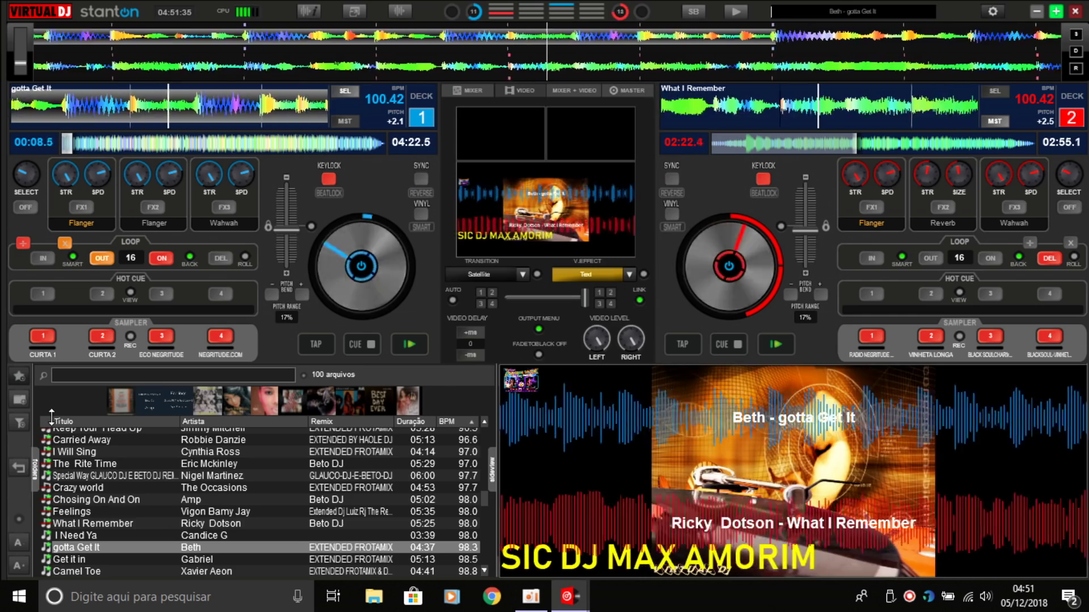
click(33, 465)
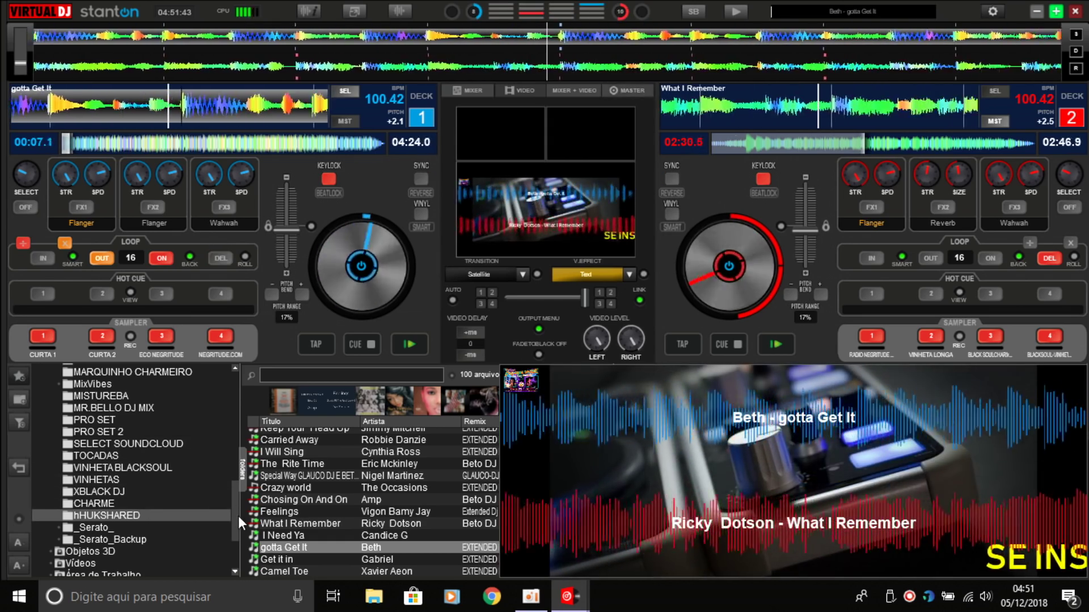
mouse_move(232, 509)
mouse_down()
mouse_move(235, 436)
mouse_move(233, 509)
mouse_up()
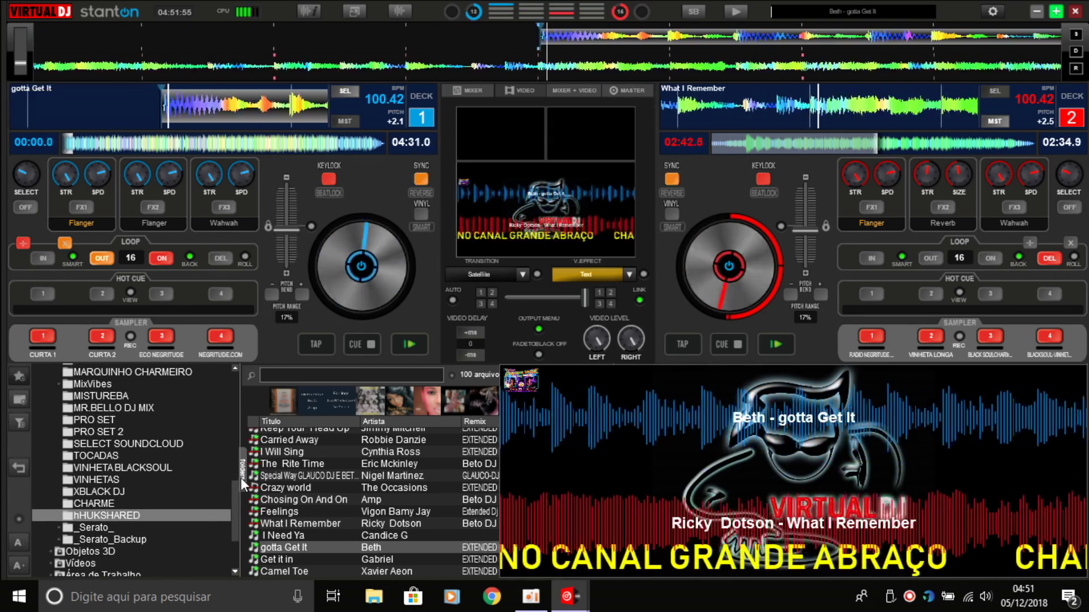
click(243, 483)
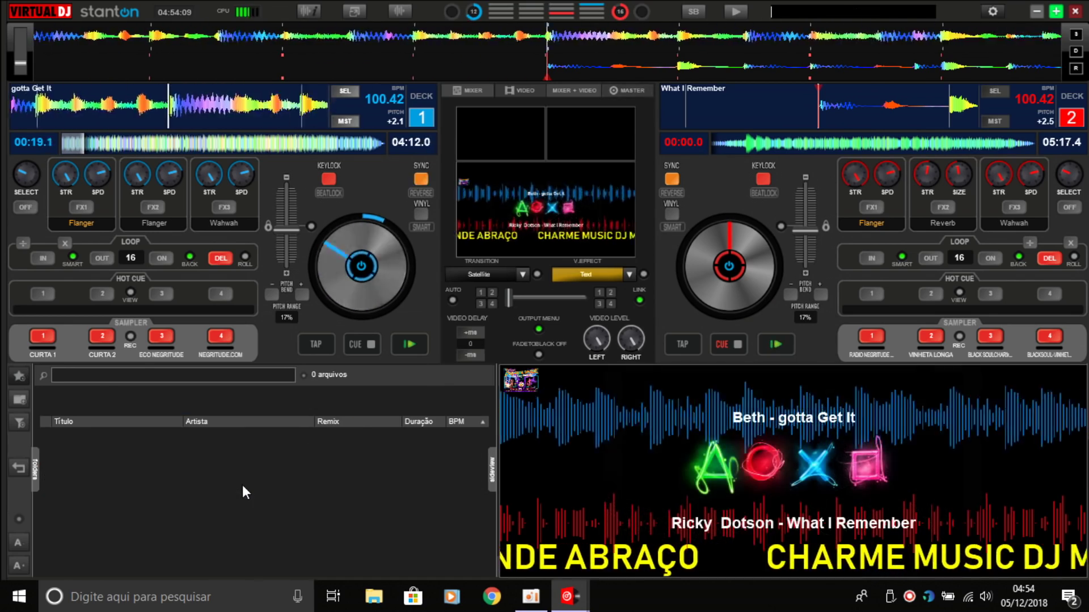
- Find the track Camel Toe by Xavier Aeon in the track list and load it onto deck 2
key(Down)
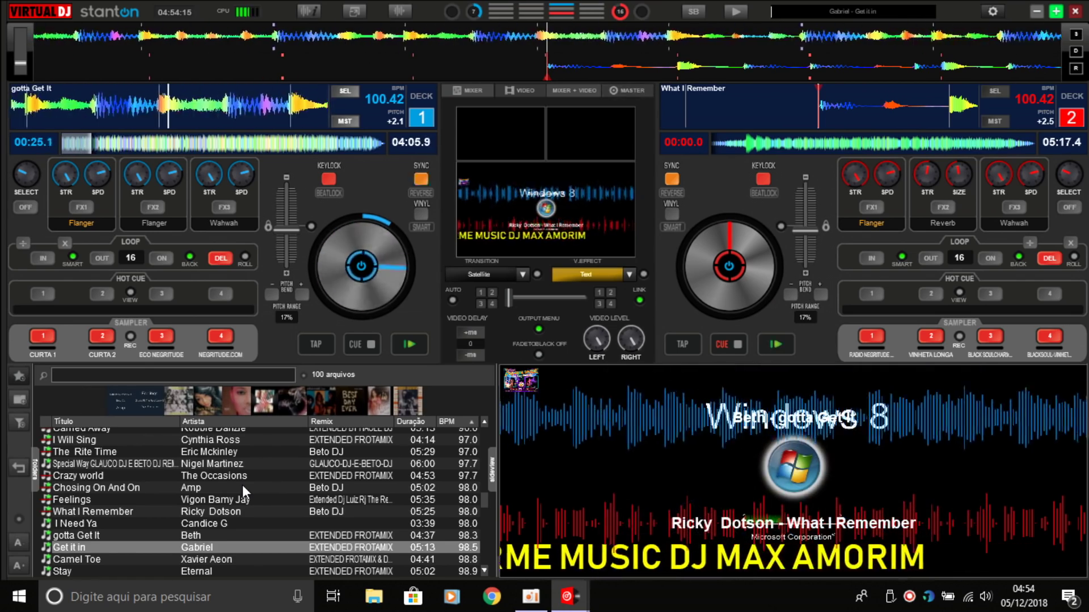
key(Down)
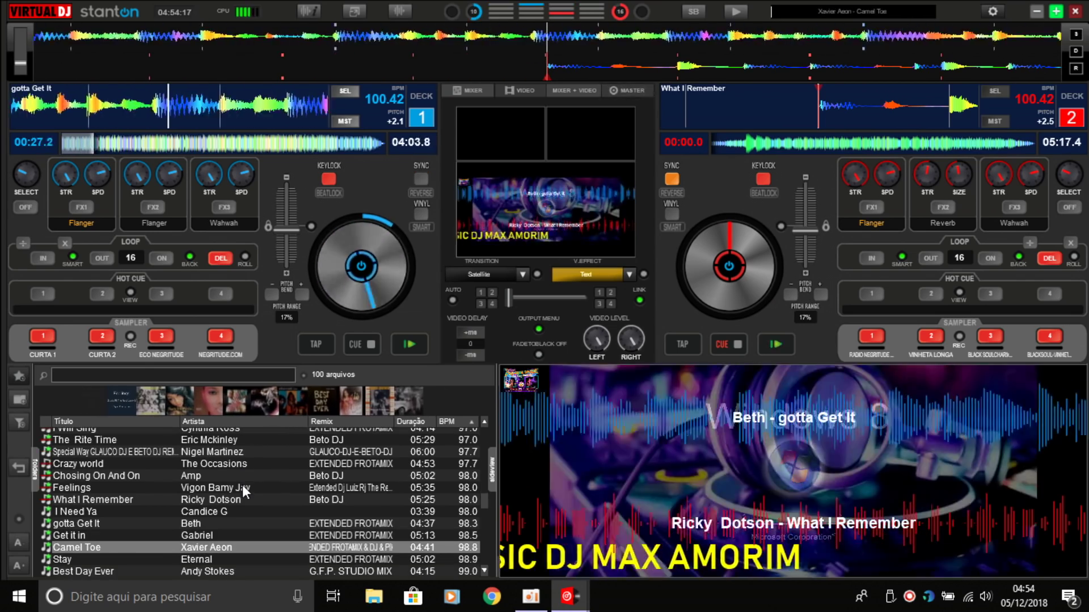
key(Down)
key(Up)
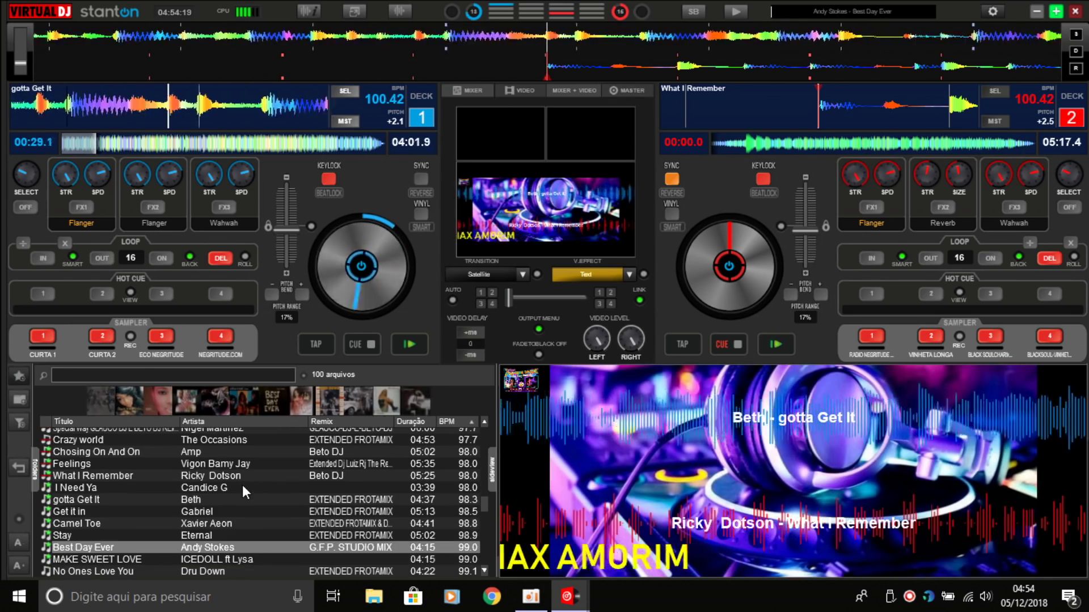
key(ctrl+Right)
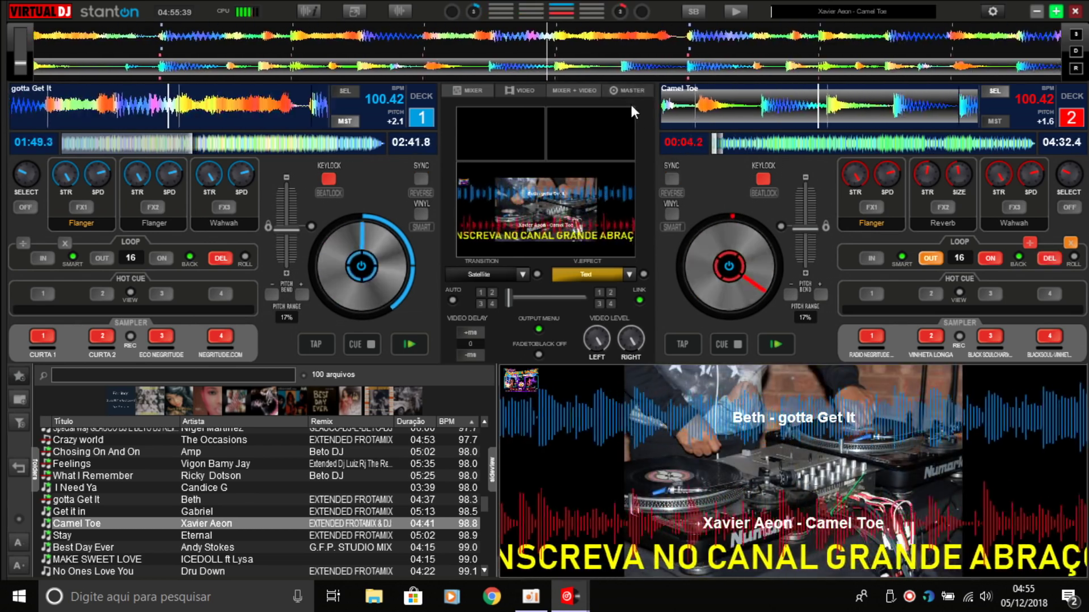
- Check the recording status in the central mixer's master section and return to the video section
click(634, 91)
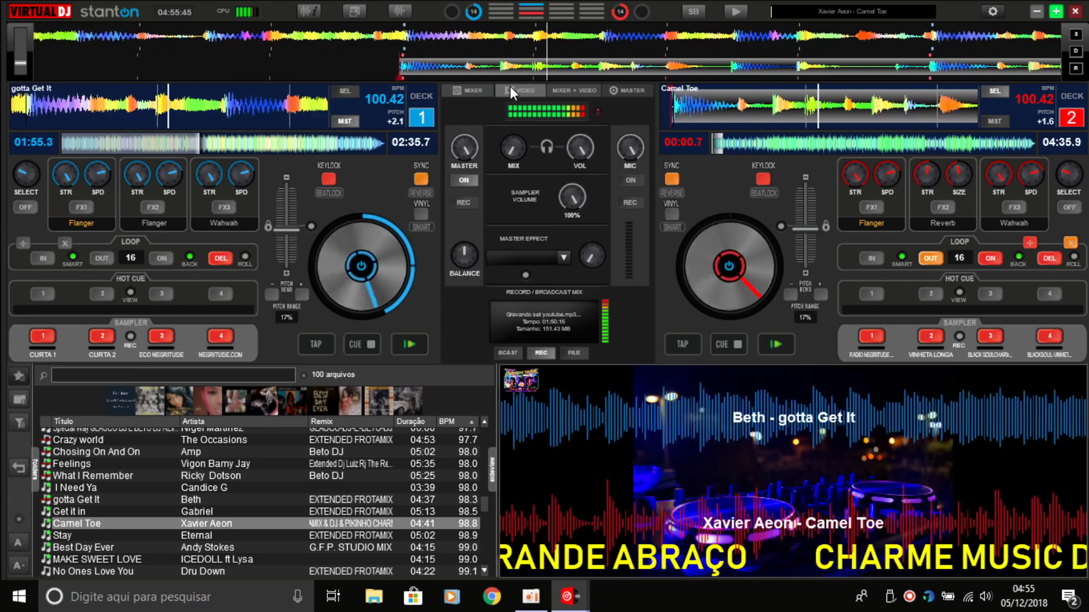
click(510, 89)
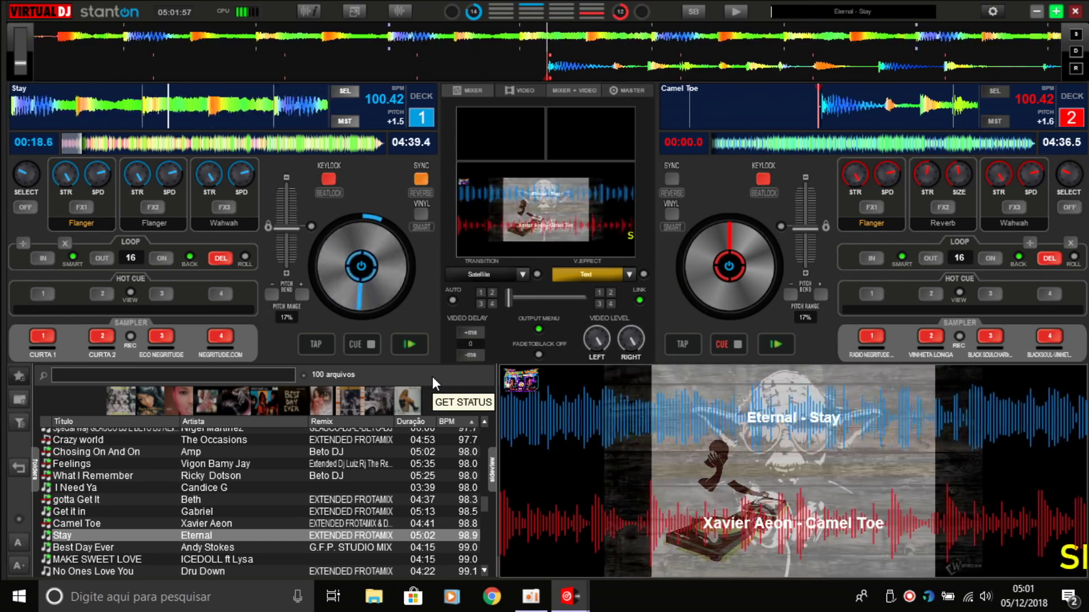
- Load the track Best Day Ever by Andy Stokes onto deck 2
key(Down)
key(ctrl+Right)
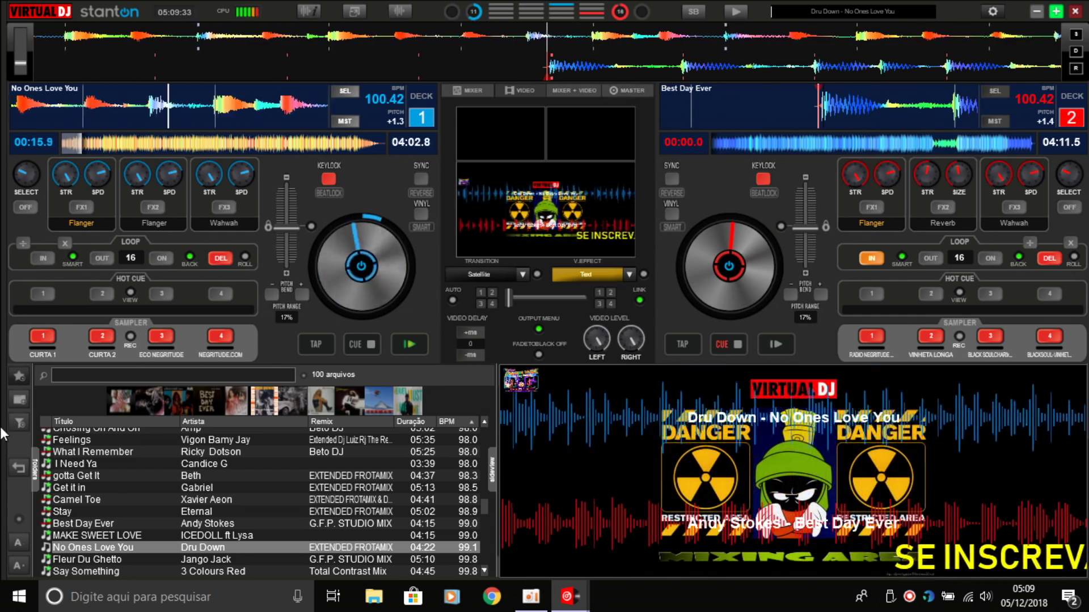
- Show the folder tree and open the FLASHBACK folder
click(35, 468)
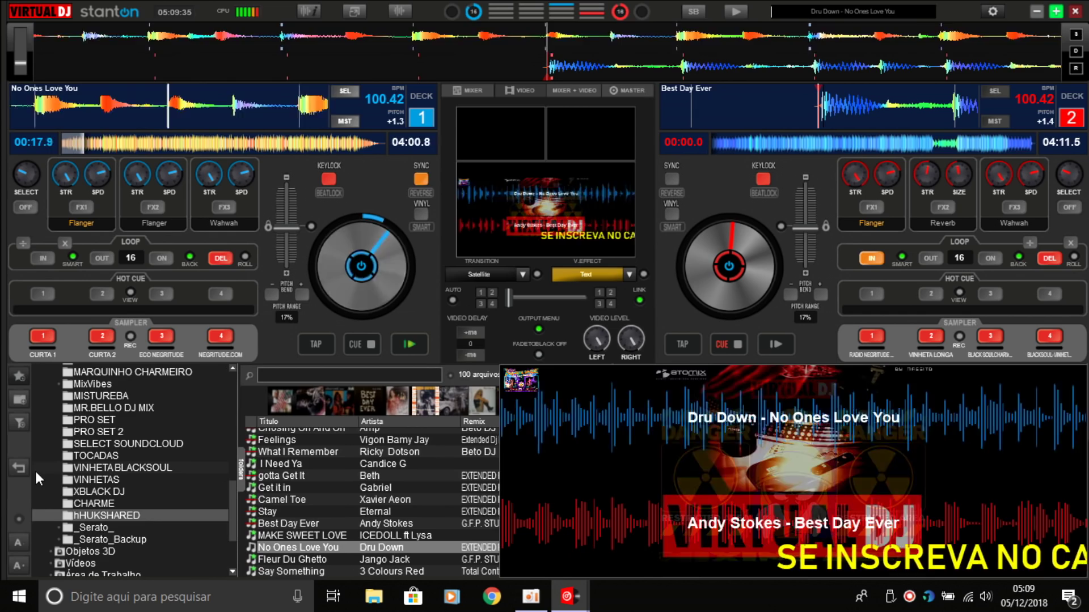
drag(233, 508, 233, 450)
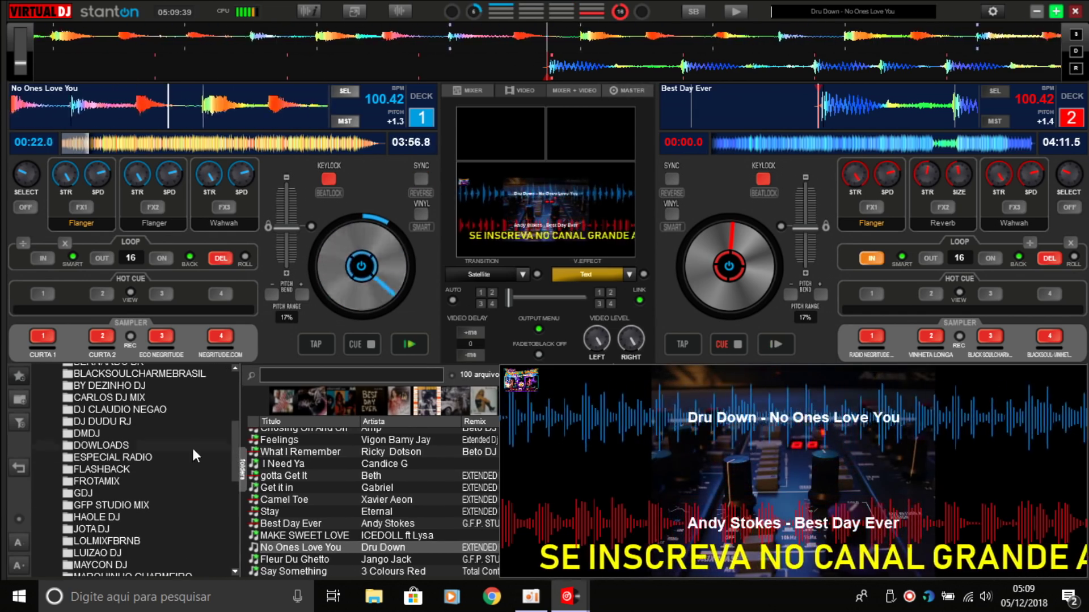
click(115, 470)
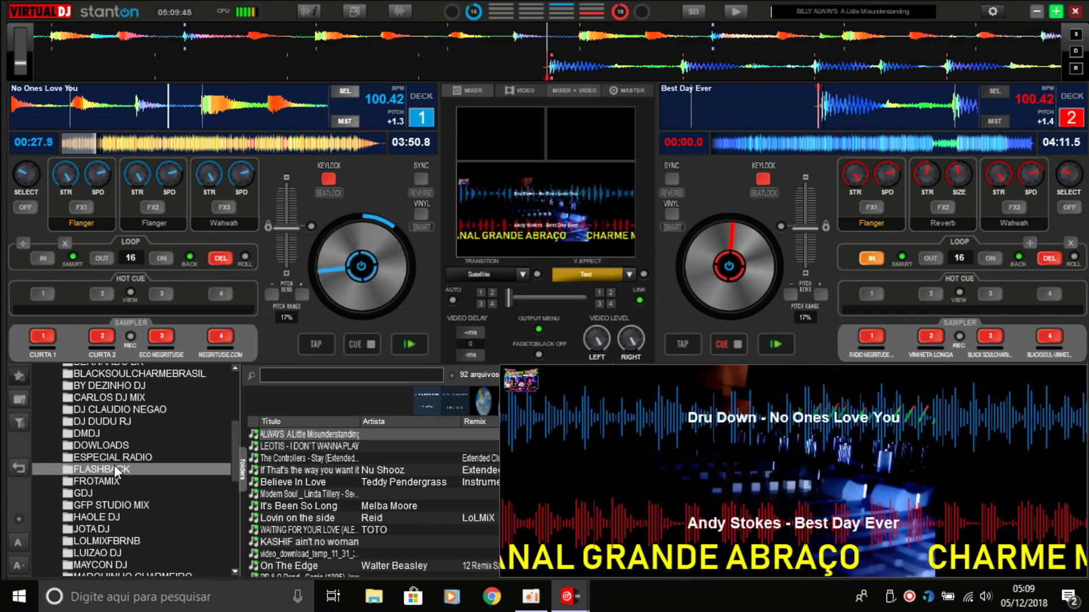
- Select The Controllers - Stay (Extended Club Version) in the track list and load it onto deck 2
key(Down)
key(Down)
key(Down)
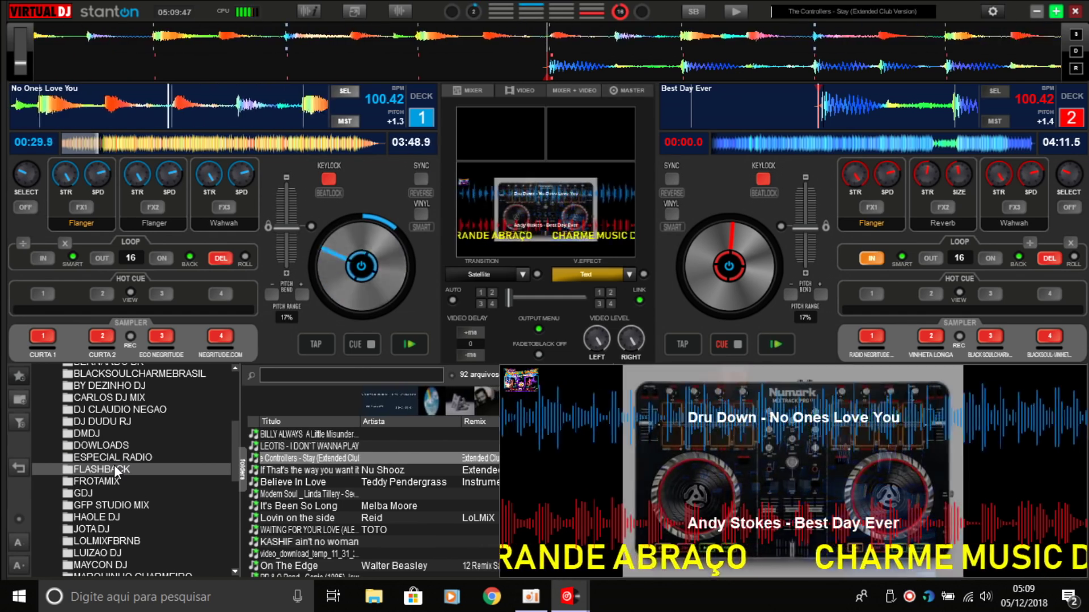
key(Up)
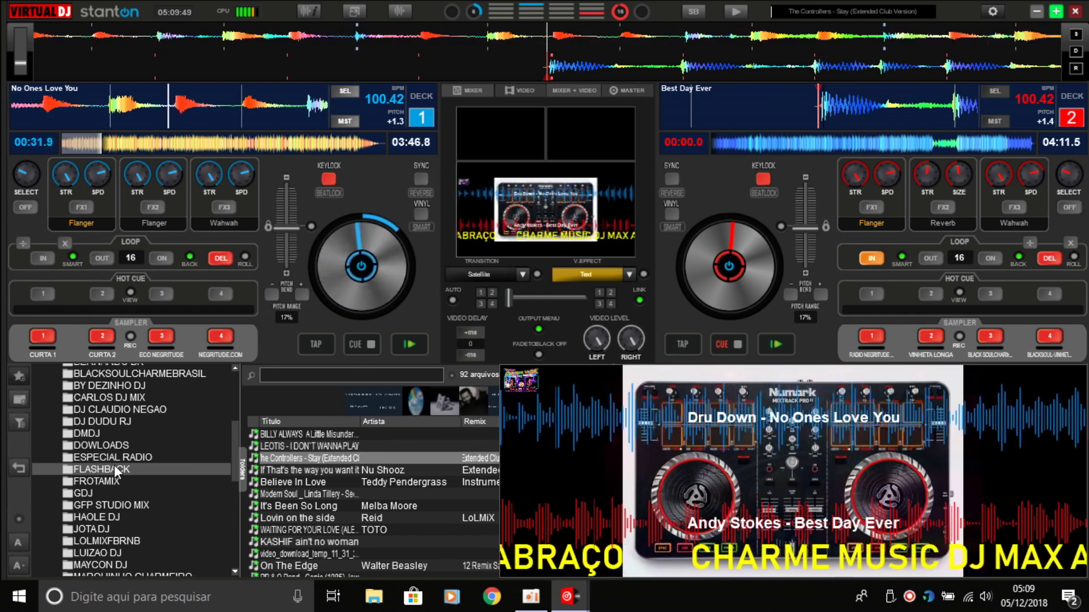
key(Right)
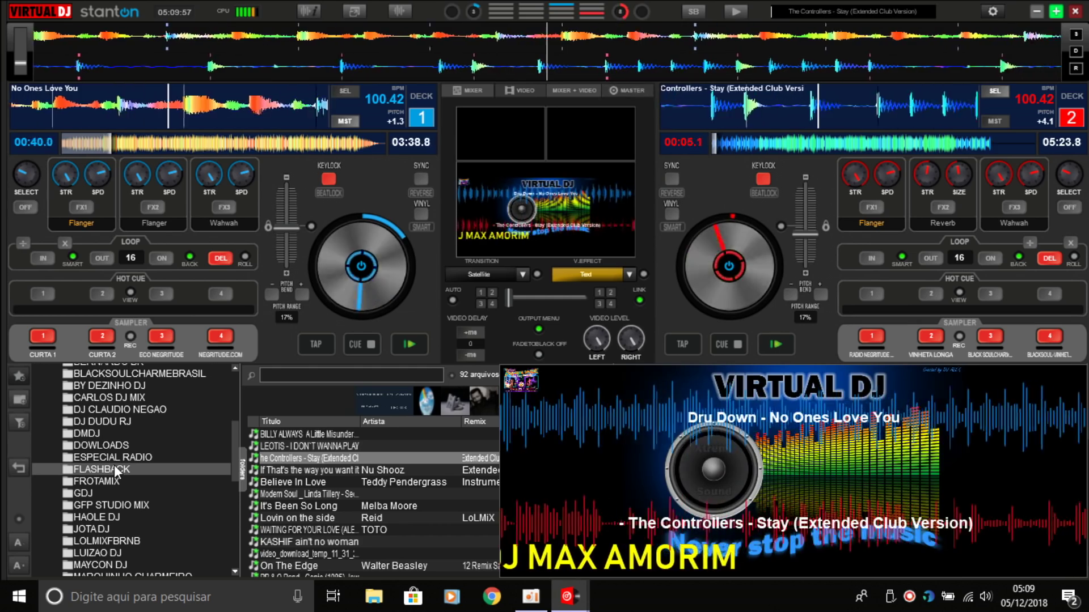
- Set the cue start of The Controllers' track on deck 2 and play it with a 16-beat loop
key(c)
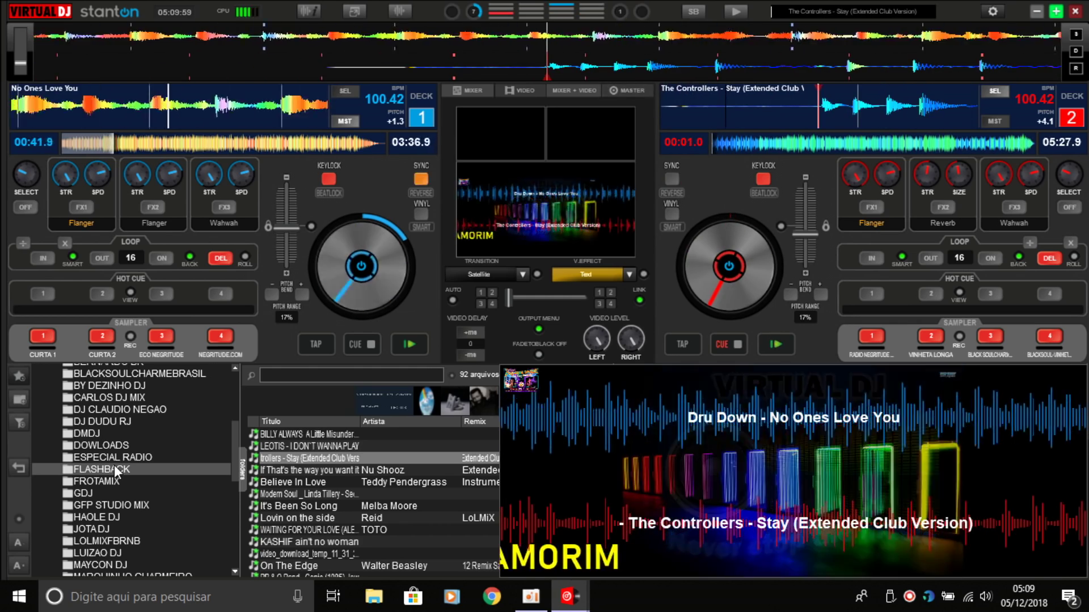
key(l)
key(space)
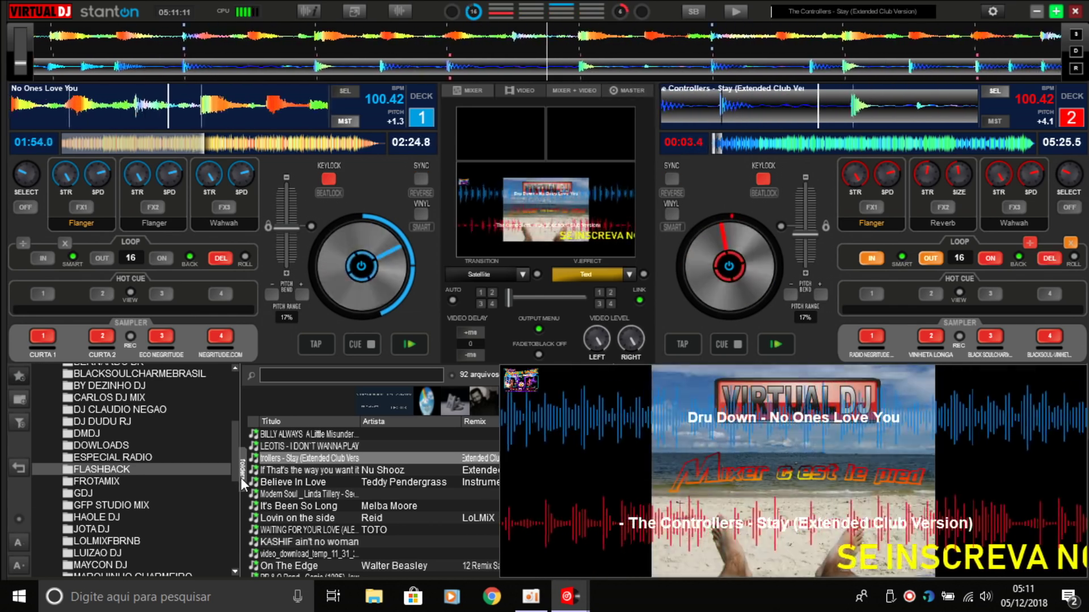
- Hide the folder tree and check the central mixer's master section
click(240, 478)
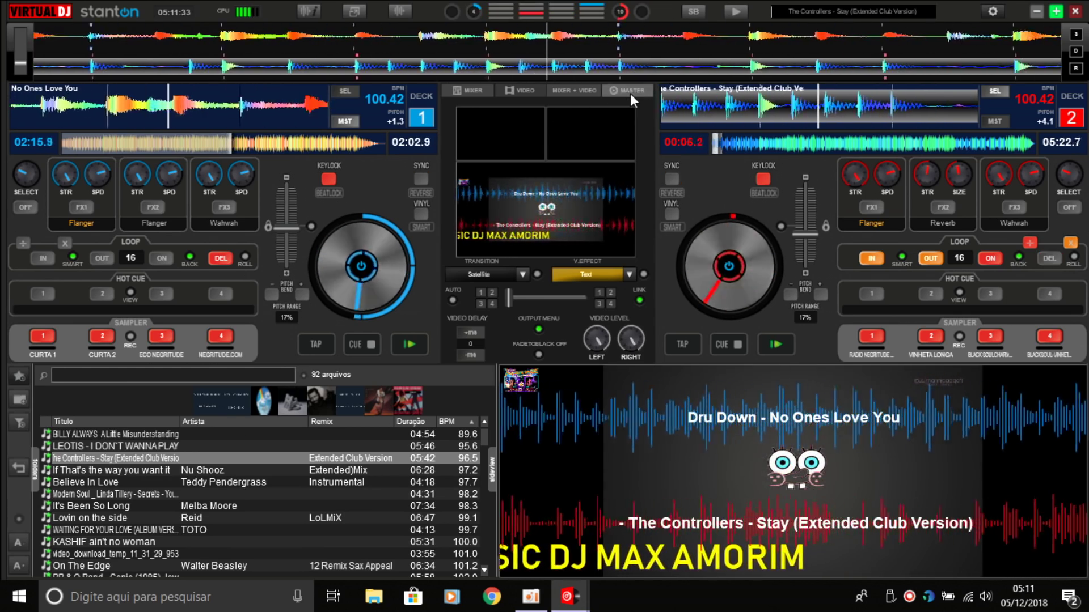
click(630, 93)
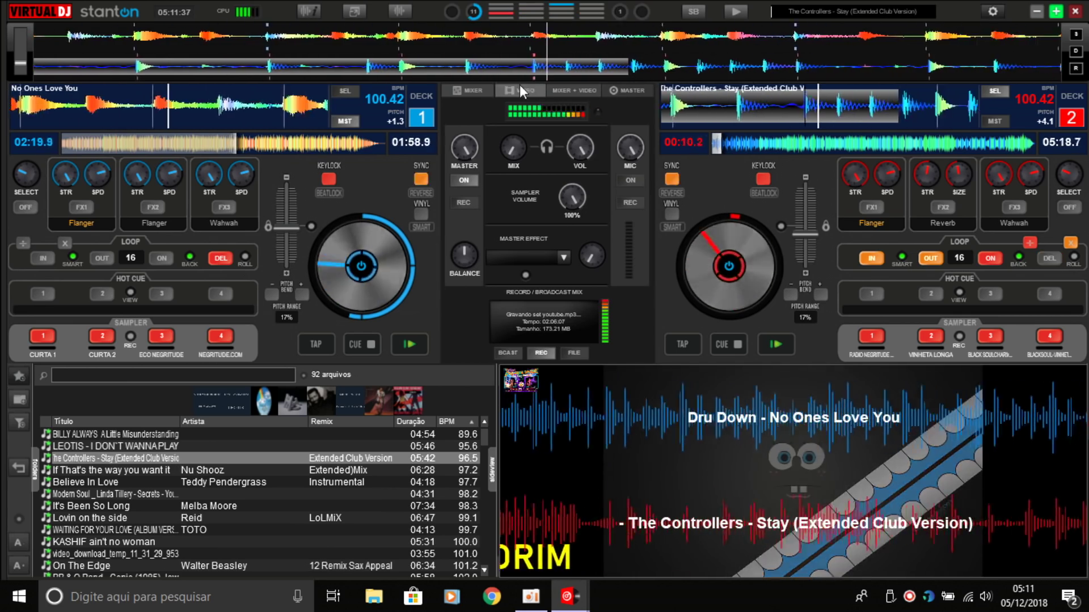
- Switch the central mixer back to its video section and show the video output full screen
click(516, 91)
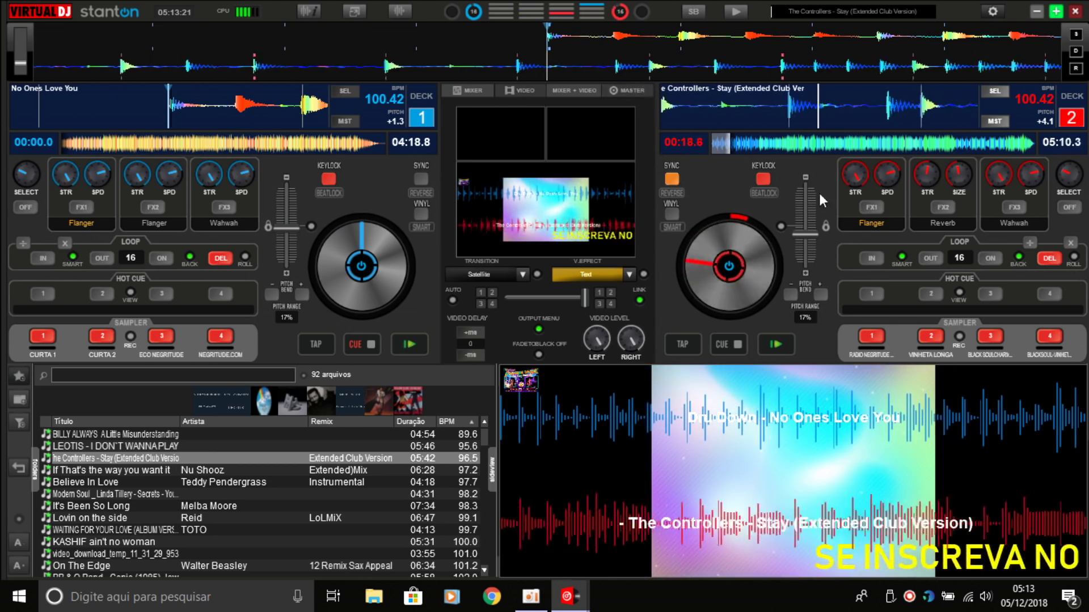
double_click(700, 516)
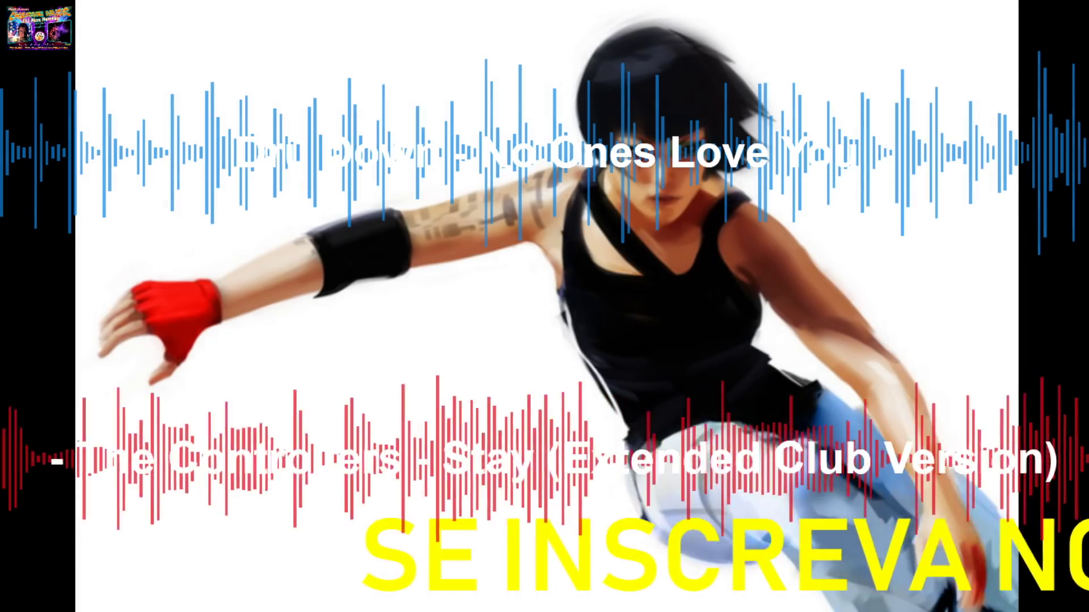